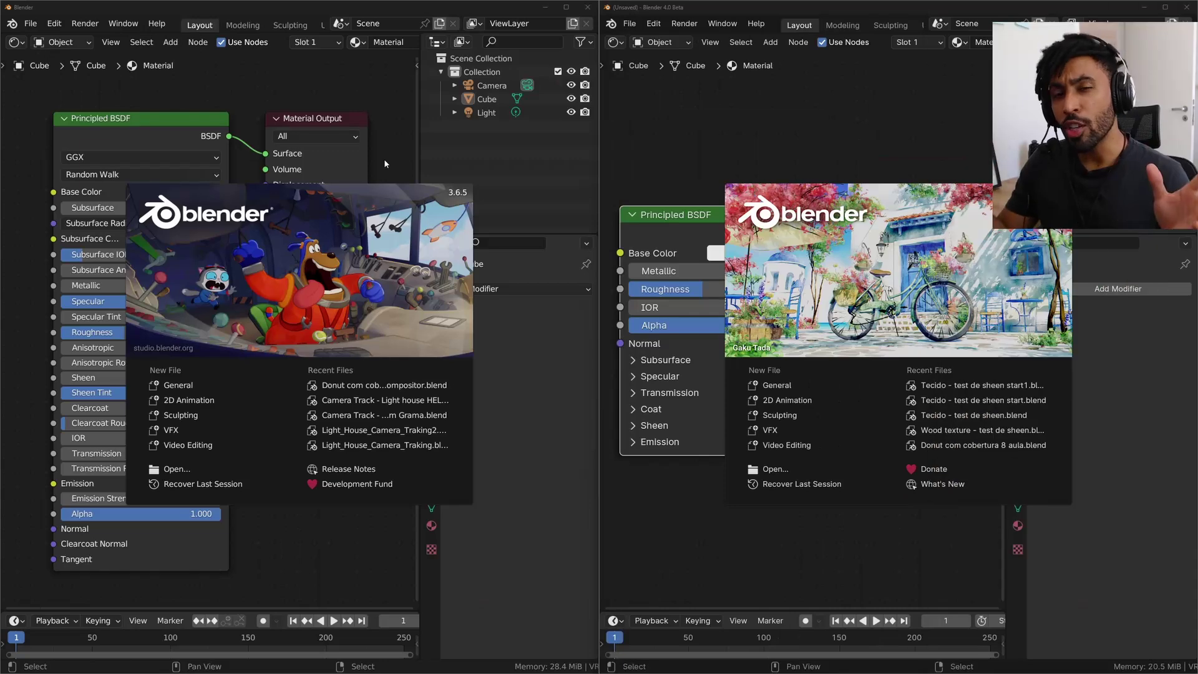
- Close the splash screens in both the Blender 3.6 and 4.0 windows
{"action": "left_click", "coordinate": [444, 166]}
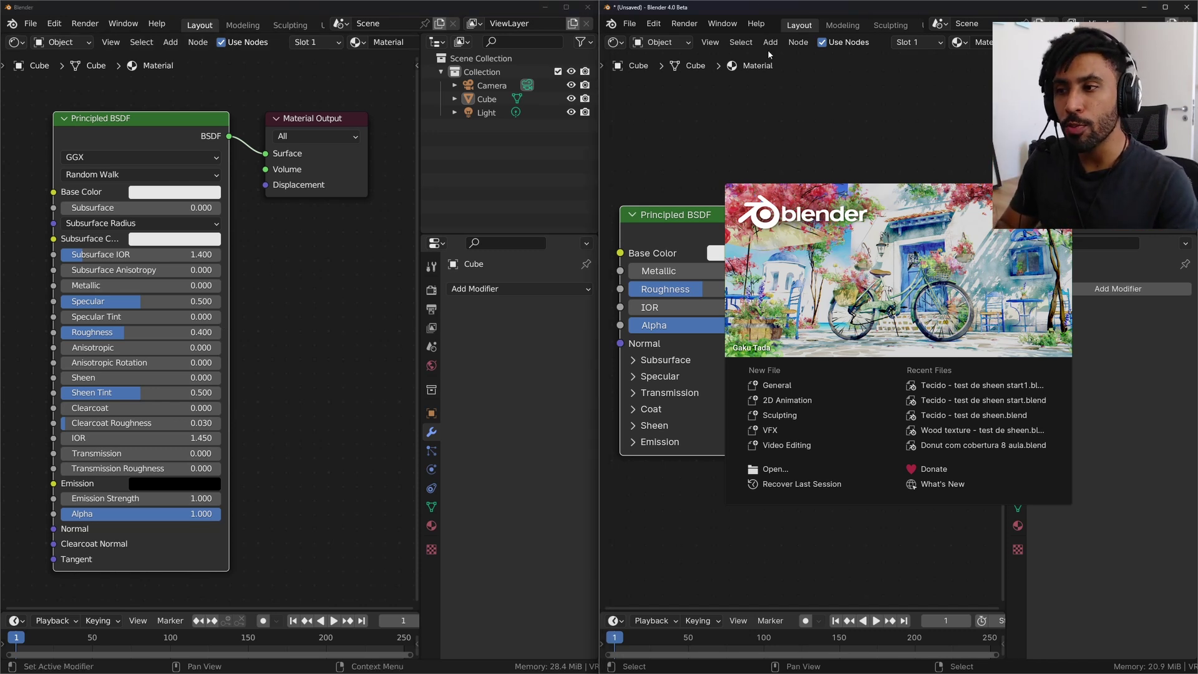
{"action": "left_click", "coordinate": [720, 118]}
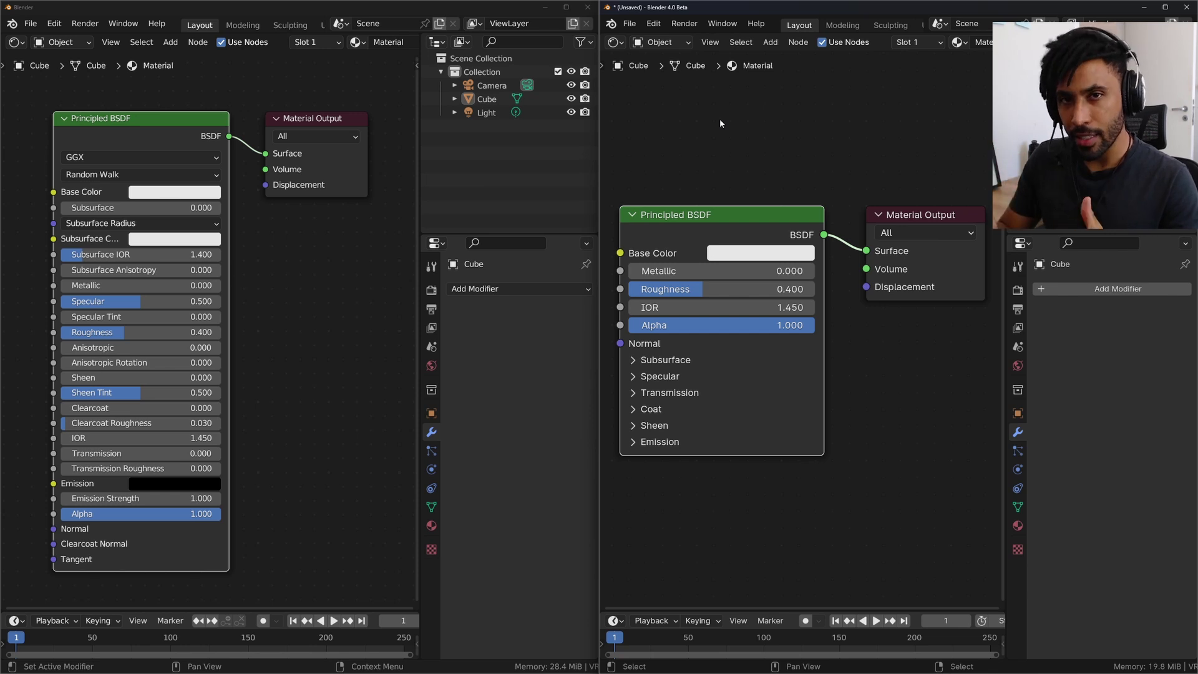
- Frame the Principled BSDF node, briefly toggling its Subsurface section open and closed
{"action": "middle_click_drag", "start_coordinate": [664, 372], "coordinate": [718, 271]}
{"action": "left_click", "coordinate": [694, 259]}
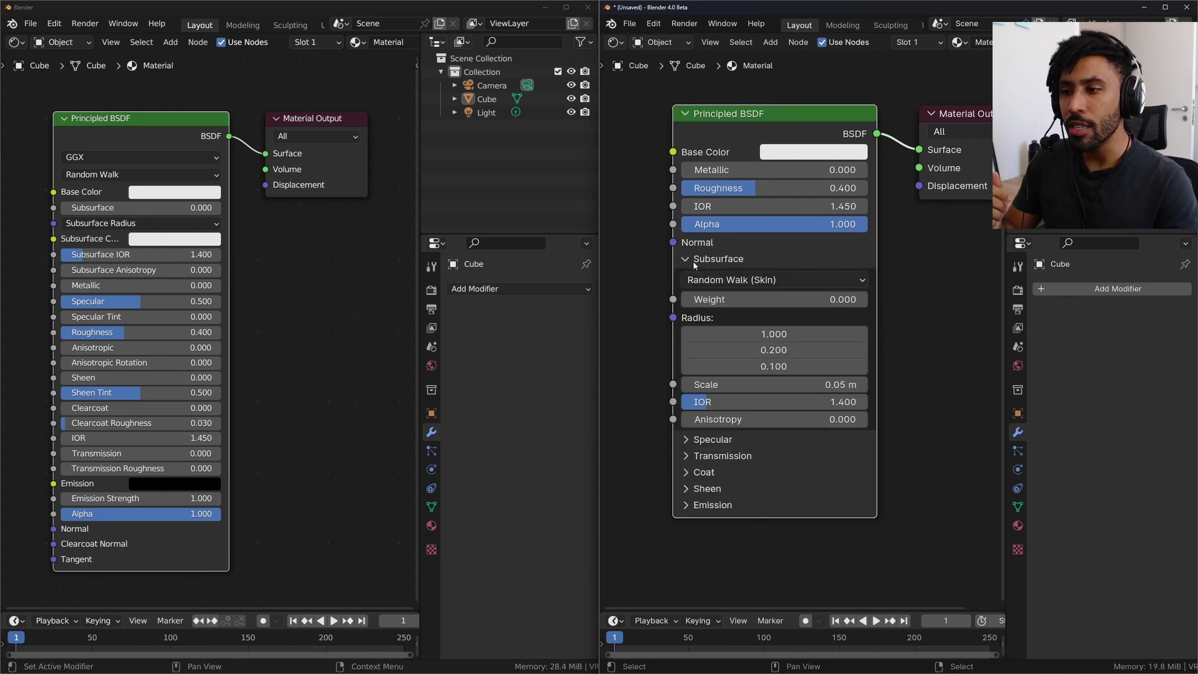
{"action": "left_click", "coordinate": [687, 275]}
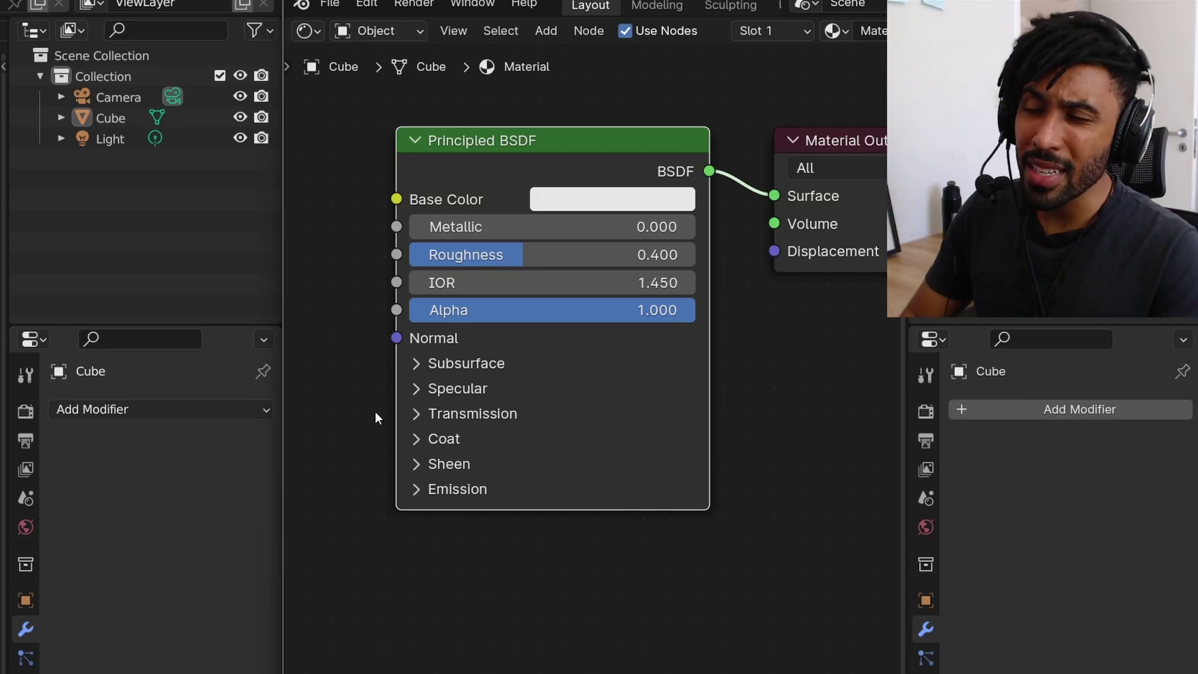
{"action": "scroll", "coordinate": [424, 367], "scroll_direction": "down", "scroll_amount": 2}
{"action": "key", "text": "Home"}
- Expand the Subsurface, Specular, Transmission and Coat sections of the Principled BSDF
{"action": "left_click", "coordinate": [399, 272]}
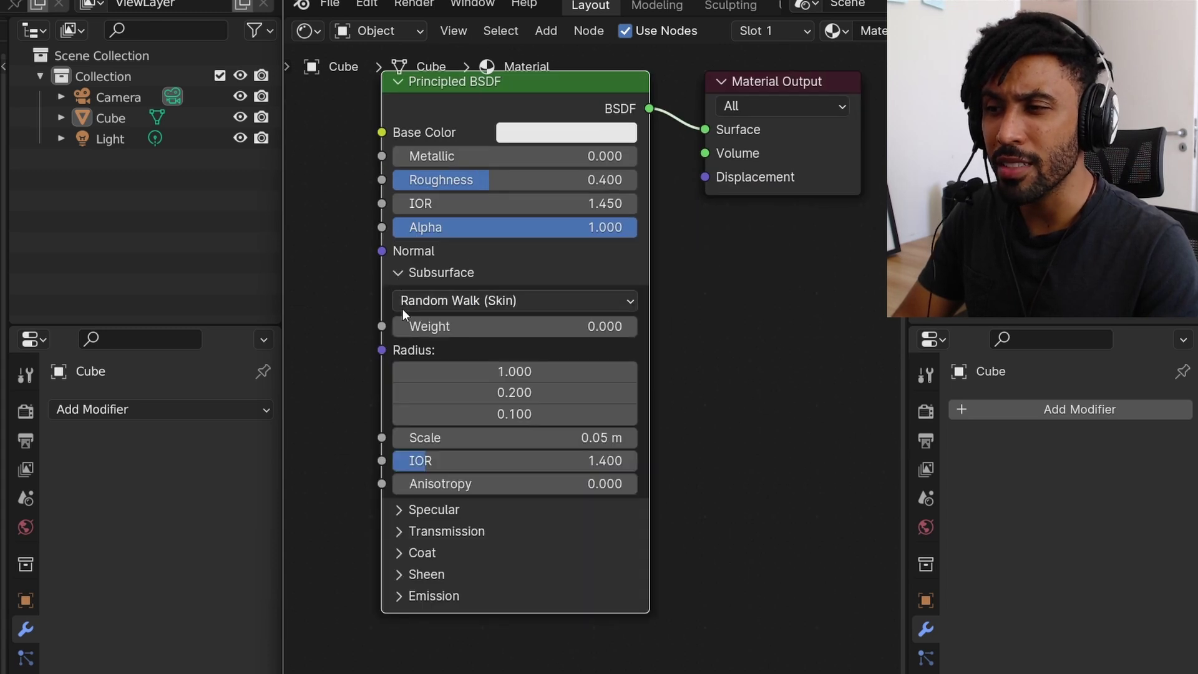
{"action": "left_click", "coordinate": [400, 509]}
{"action": "scroll", "coordinate": [561, 500], "scroll_direction": "down", "scroll_amount": 3}
{"action": "left_click", "coordinate": [493, 594]}
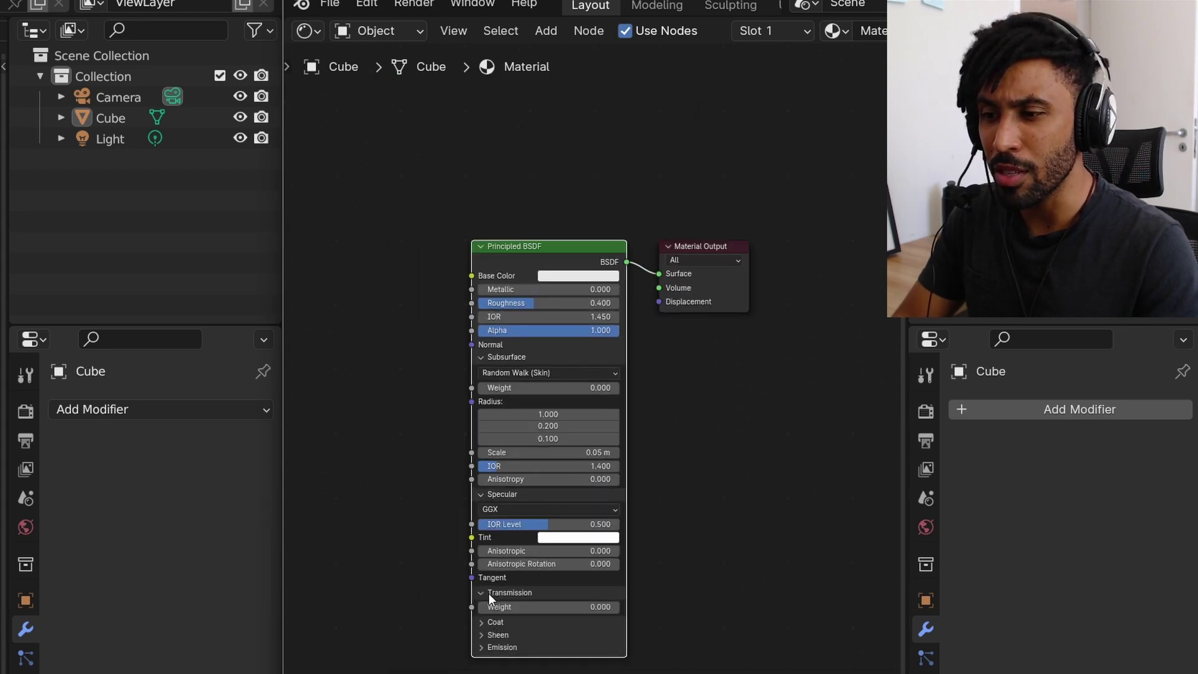
{"action": "left_click", "coordinate": [493, 623]}
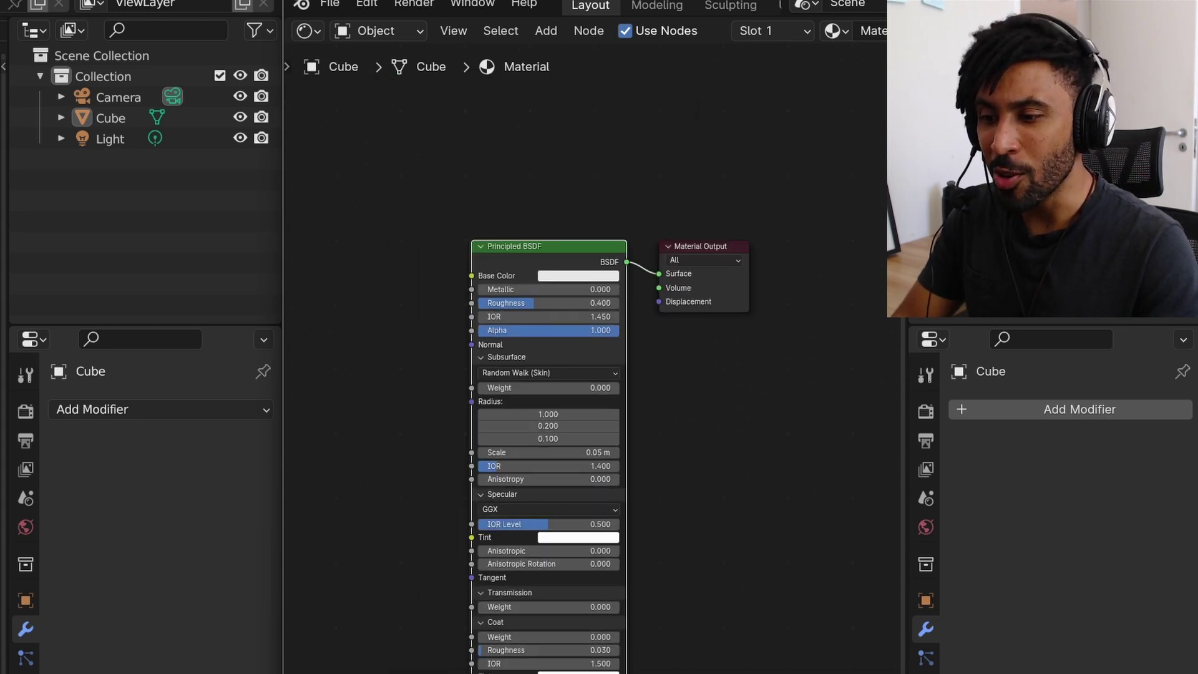
{"action": "scroll", "coordinate": [599, 362], "scroll_direction": "up", "scroll_amount": 3}
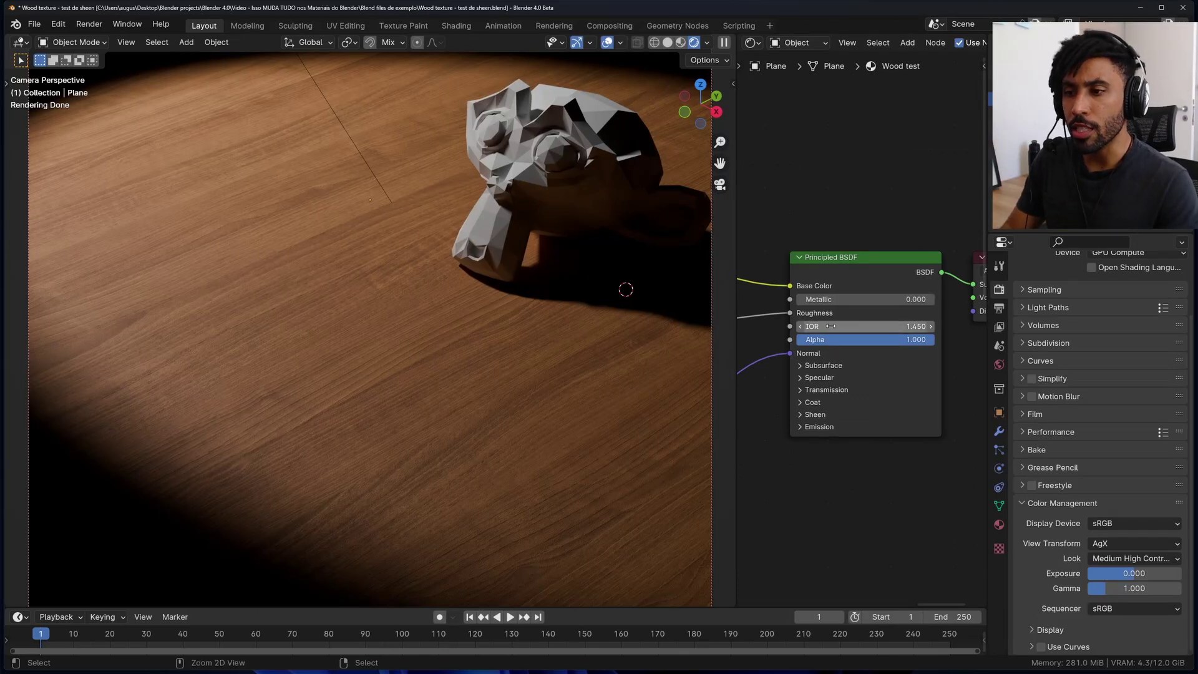
{"action": "key", "text": "ctrl+space"}
{"action": "scroll", "coordinate": [633, 249], "scroll_direction": "down", "scroll_amount": 3}
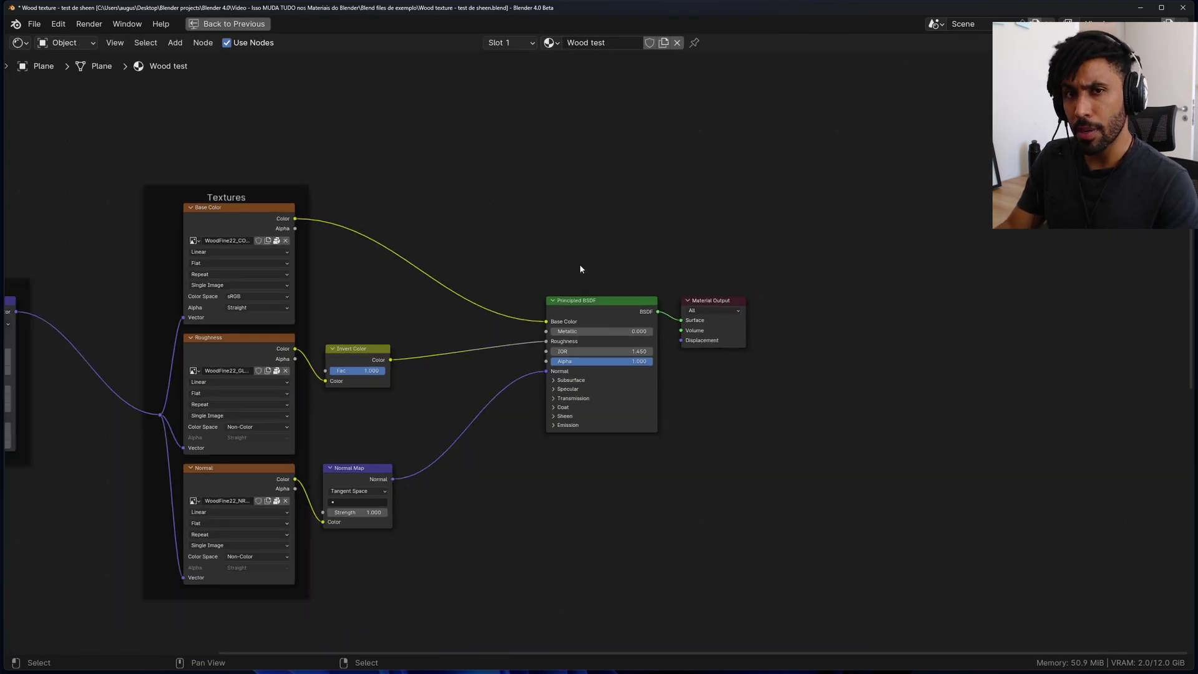
{"action": "mouse_move", "coordinate": [580, 266]}
{"action": "middle_mouse_down"}
{"action": "mouse_move", "coordinate": [755, 264]}
{"action": "mouse_move", "coordinate": [848, 225]}
{"action": "middle_mouse_up"}
{"action": "left_click", "coordinate": [507, 185]}
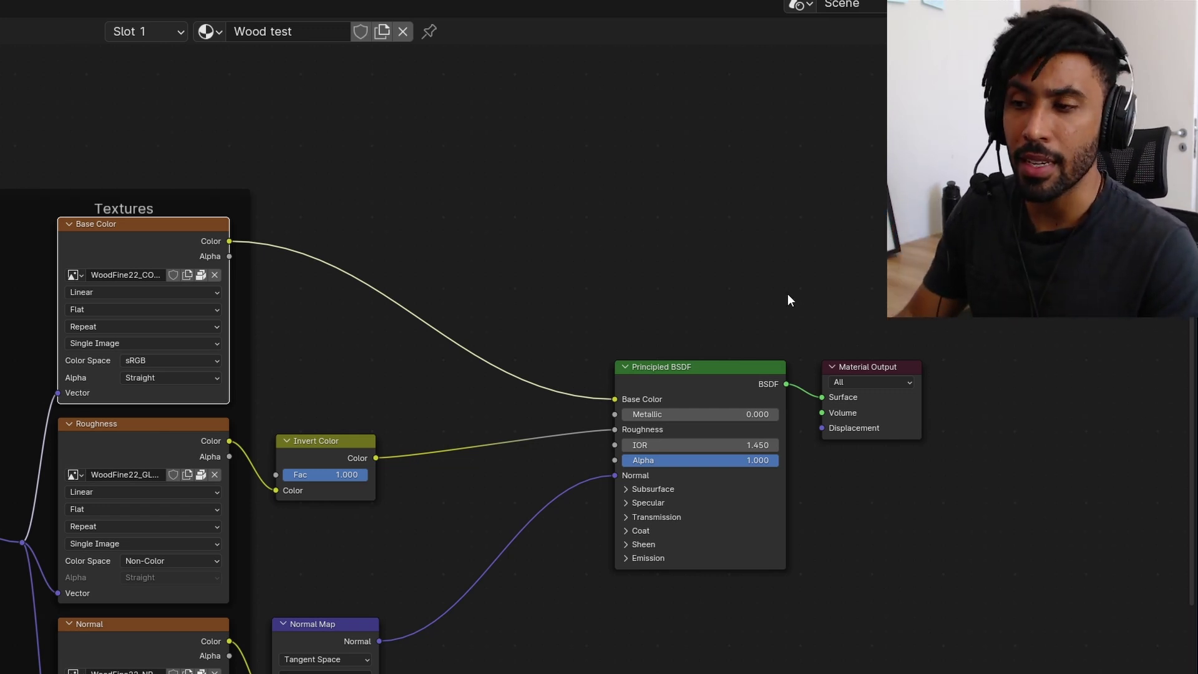
{"action": "left_click", "coordinate": [577, 336]}
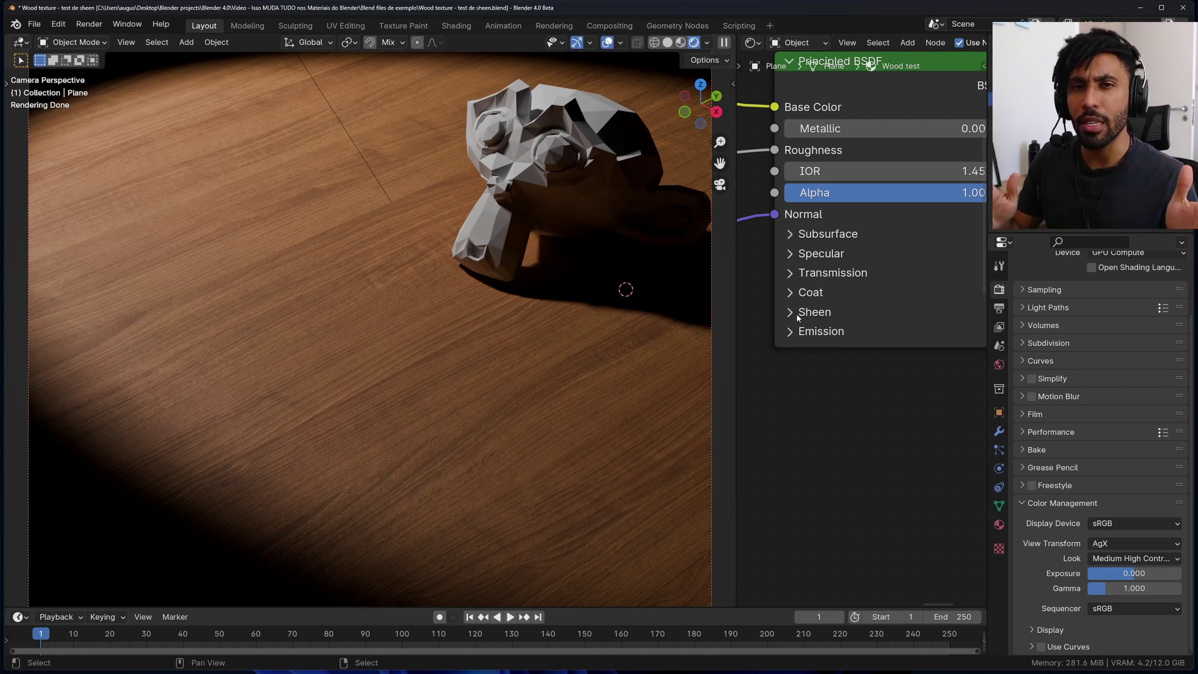
- Expand Sheen and set a white Tint, Weight 1.000 and Roughness 1.000 on the wood floor
{"action": "left_click", "coordinate": [797, 313]}
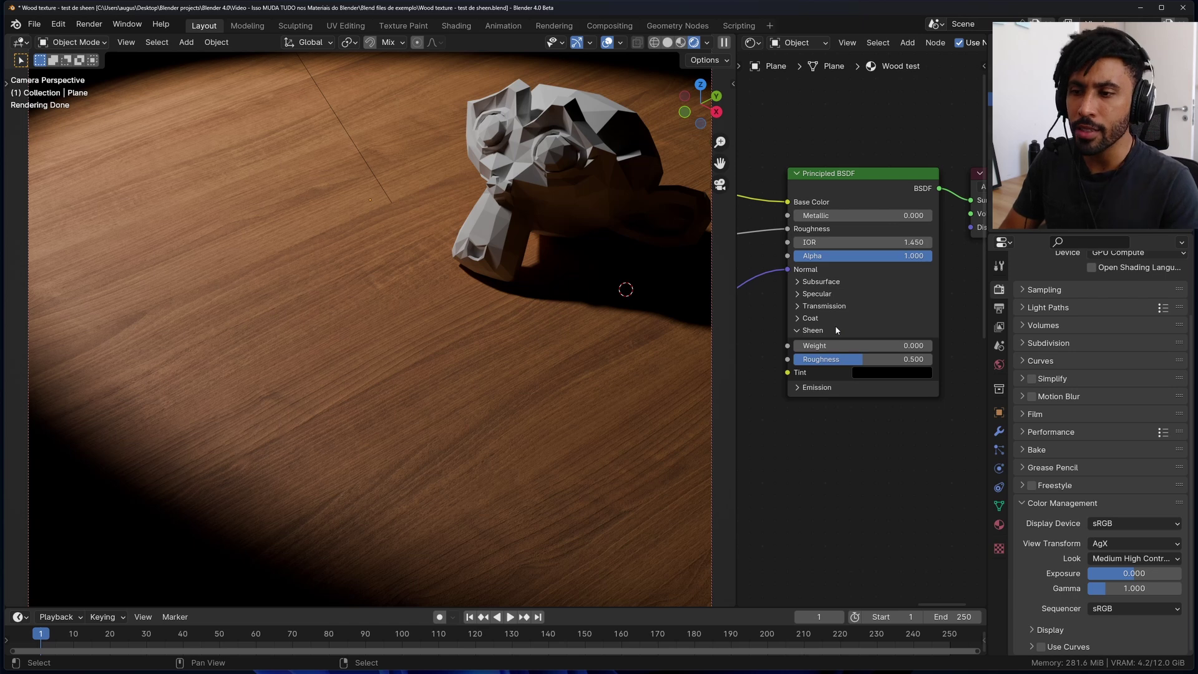
{"action": "scroll", "coordinate": [837, 330], "scroll_direction": "up", "scroll_amount": 1}
{"action": "left_click", "coordinate": [893, 383]}
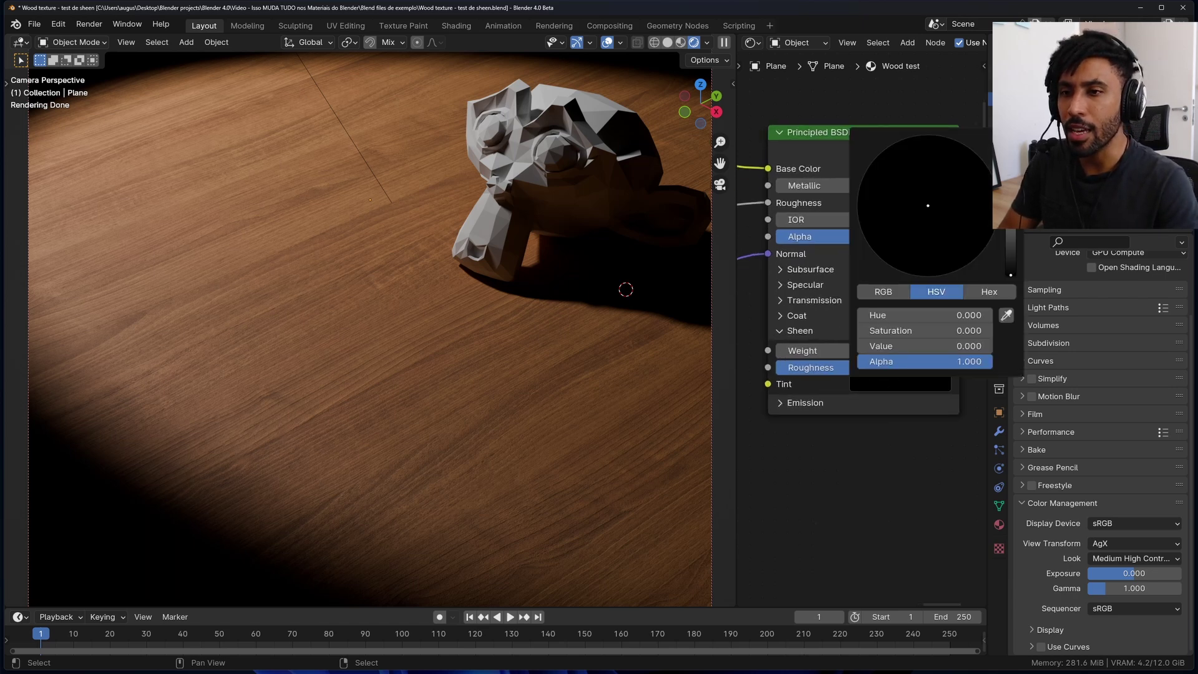
{"action": "left_click_drag", "start_coordinate": [1011, 275], "coordinate": [1011, 141]}
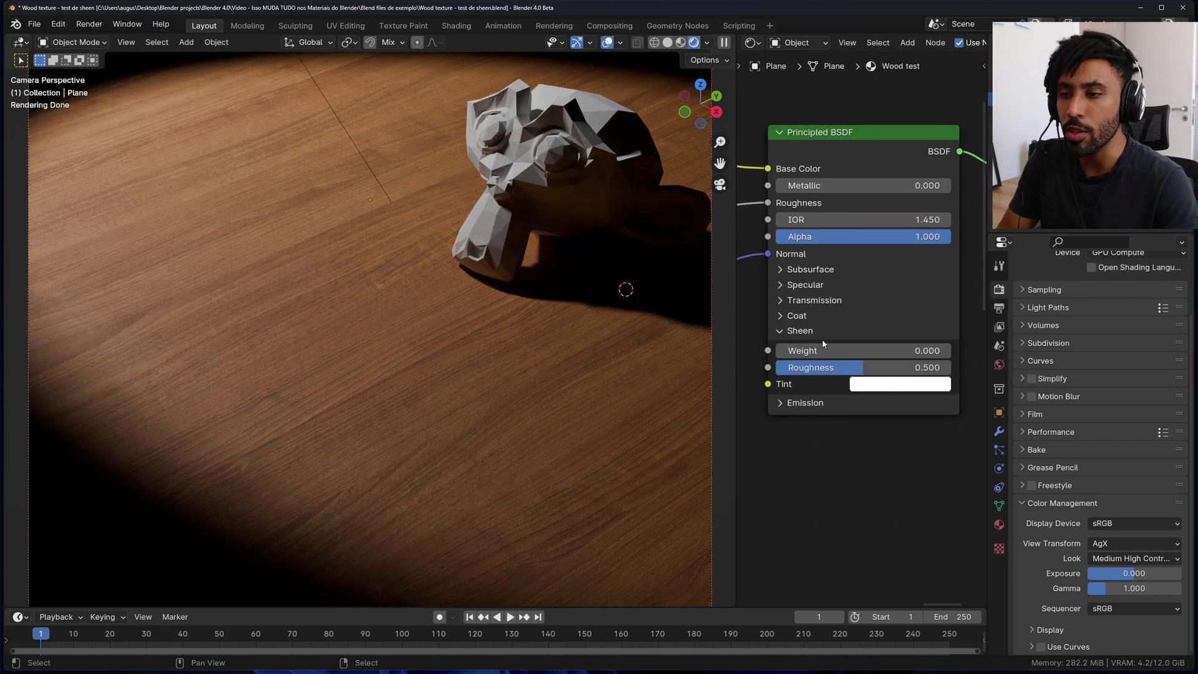
{"action": "left_click_drag", "start_coordinate": [862, 351], "coordinate": [886, 358]}
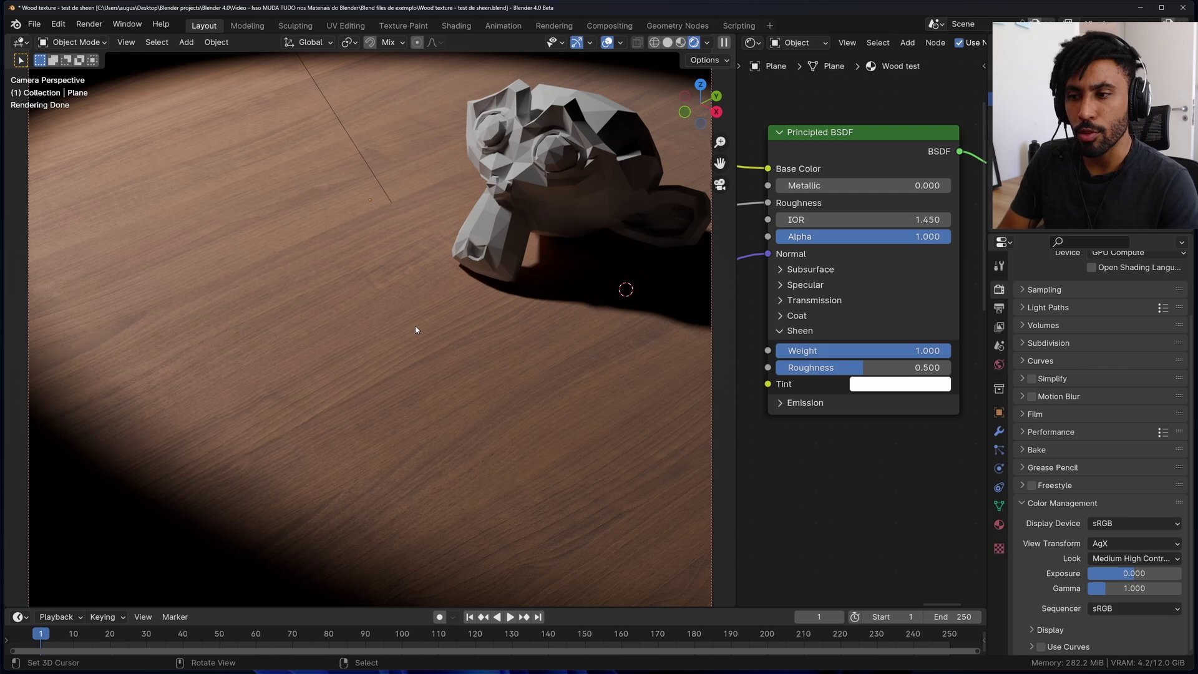
{"action": "left_click_drag", "start_coordinate": [874, 368], "coordinate": [788, 368]}
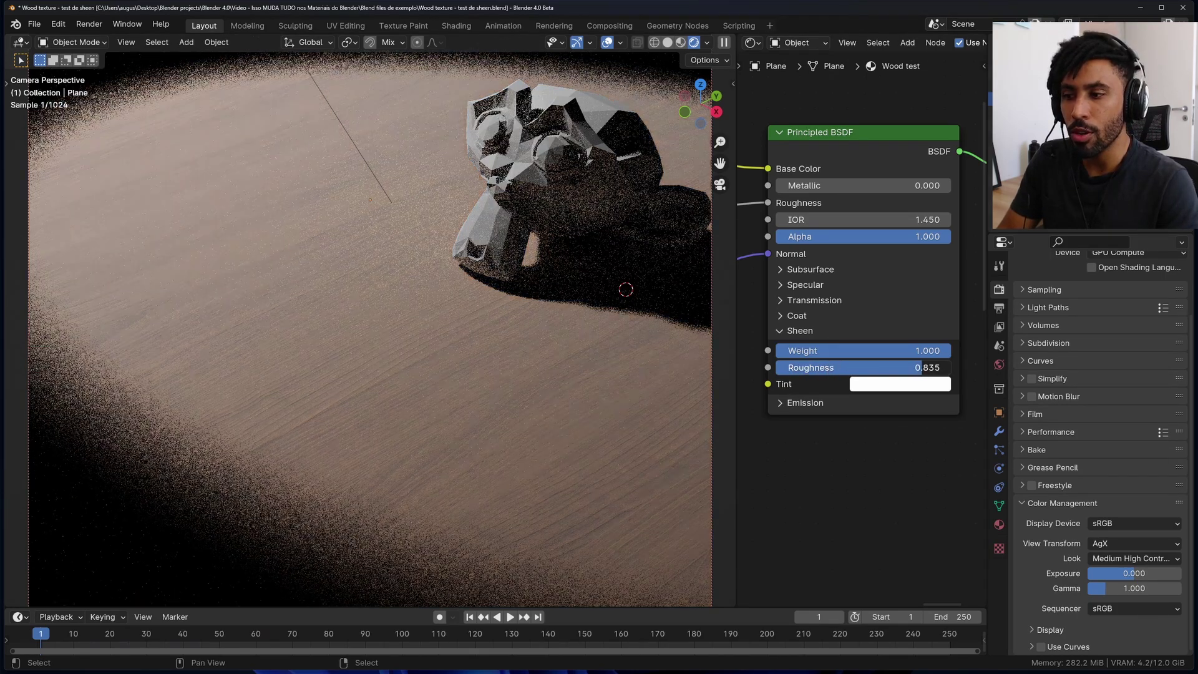
{"action": "left_click_drag", "start_coordinate": [827, 368], "coordinate": [951, 368]}
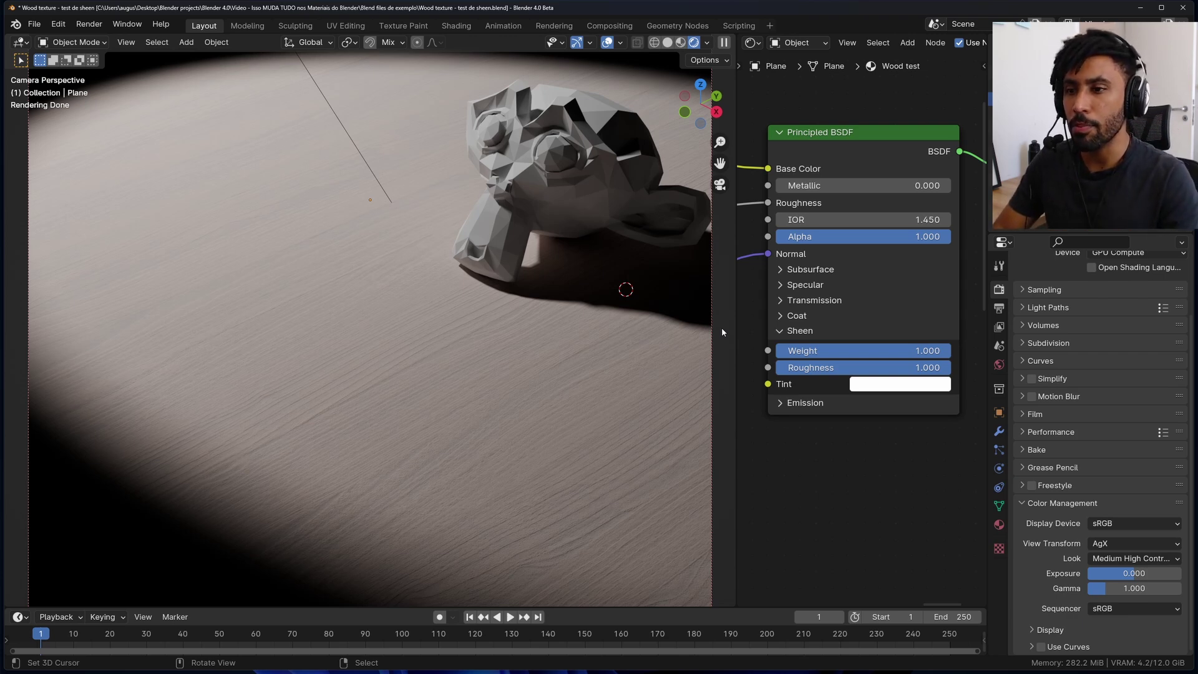
{"action": "scroll", "coordinate": [869, 301], "scroll_direction": "down", "scroll_amount": 5}
- Bring the Smudges texture and Color Ramp into view and set the ramp's white stop to 0.054
{"action": "middle_click_drag", "start_coordinate": [869, 301], "coordinate": [825, 276]}
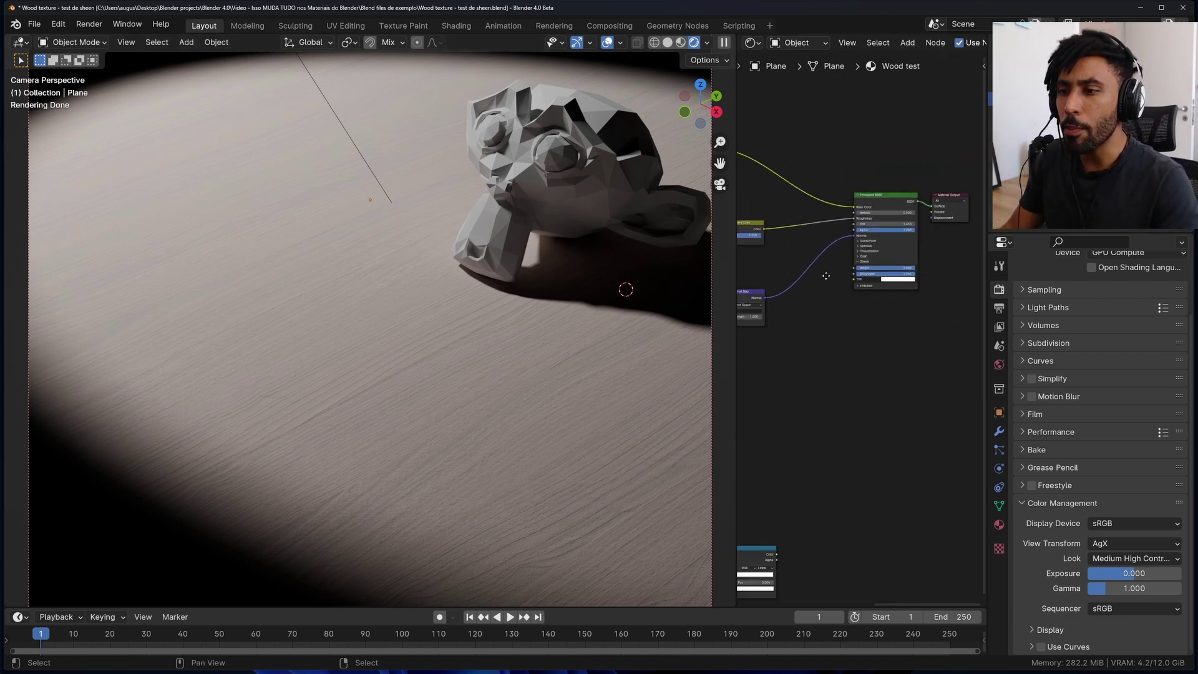
{"action": "key", "text": "Home"}
{"action": "left_click_drag", "start_coordinate": [831, 462], "coordinate": [853, 297]}
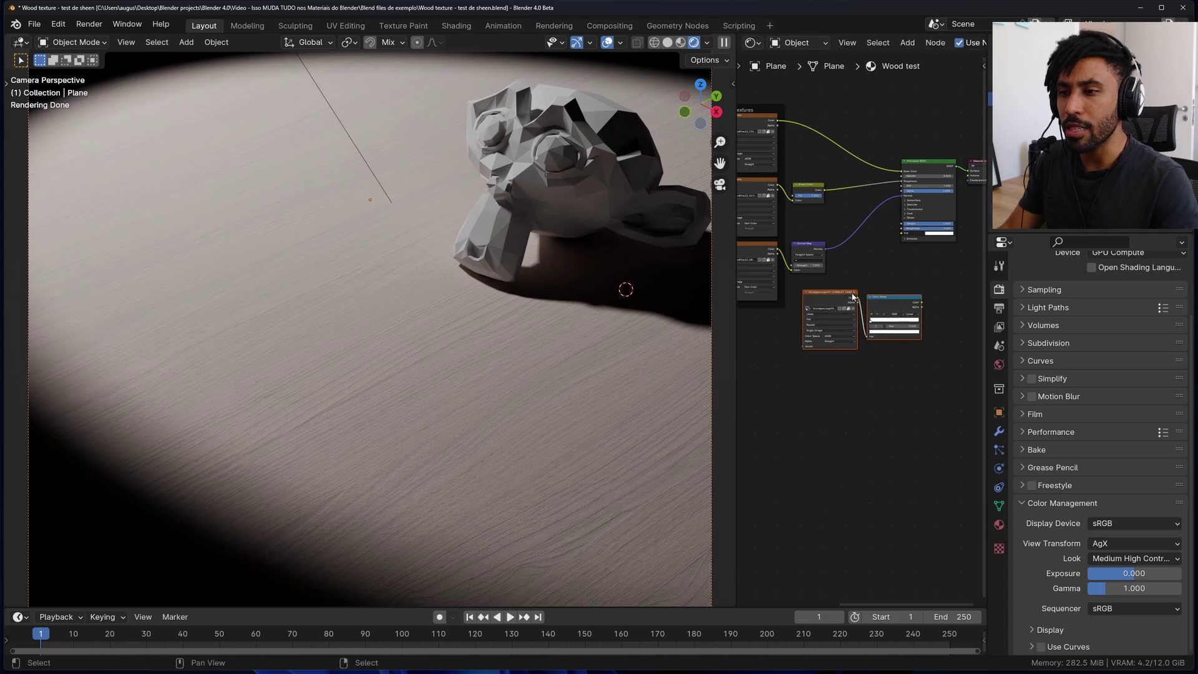
{"action": "scroll", "coordinate": [853, 297], "scroll_direction": "up", "scroll_amount": 4}
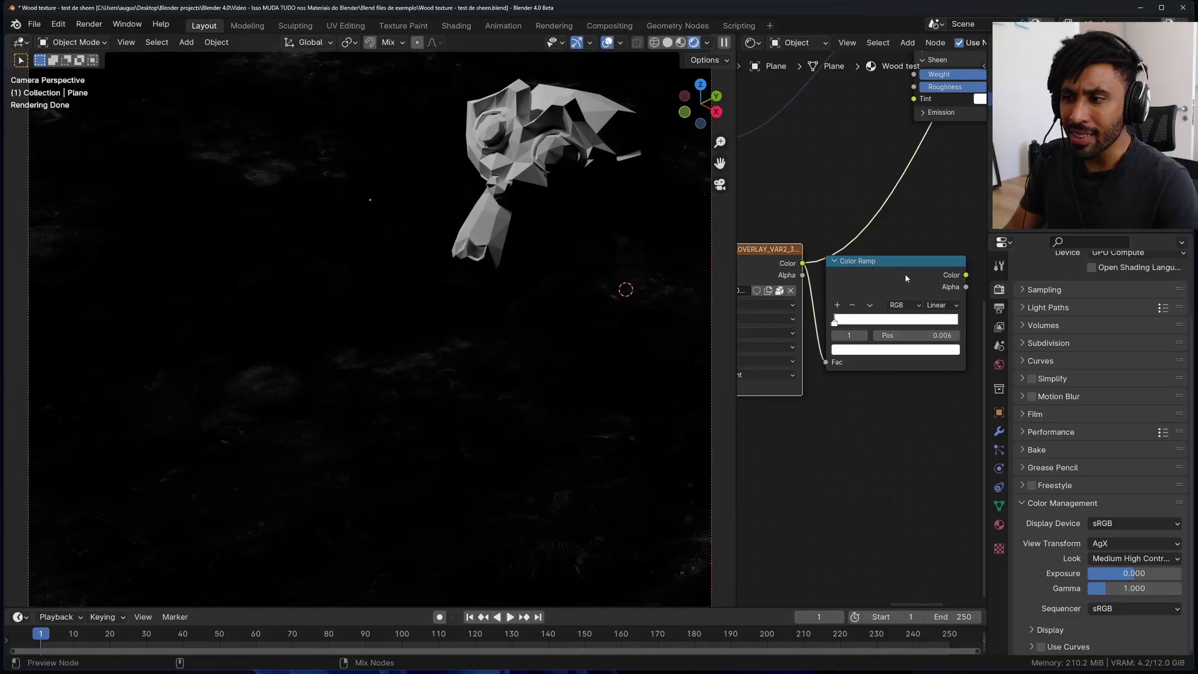
{"action": "left_click_drag", "start_coordinate": [899, 322], "coordinate": [840, 327]}
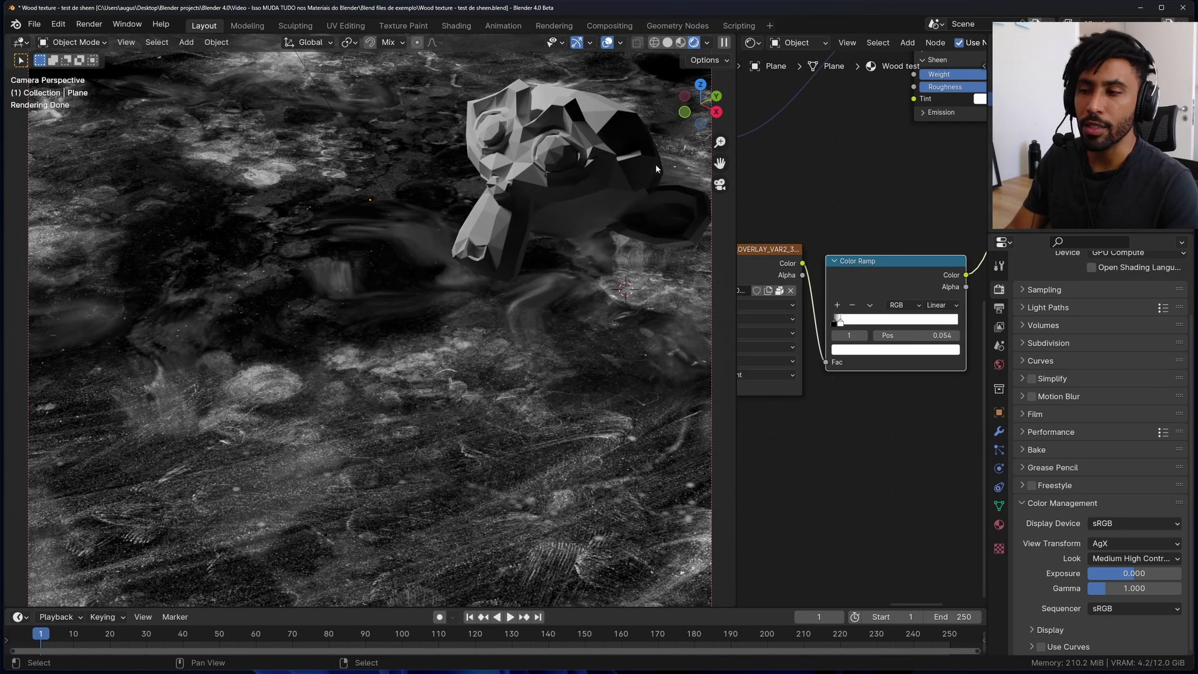
{"action": "scroll", "coordinate": [846, 251], "scroll_direction": "down", "scroll_amount": 4}
- Reposition the Color Ramp node and widen the node editor
{"action": "key", "text": "g"}
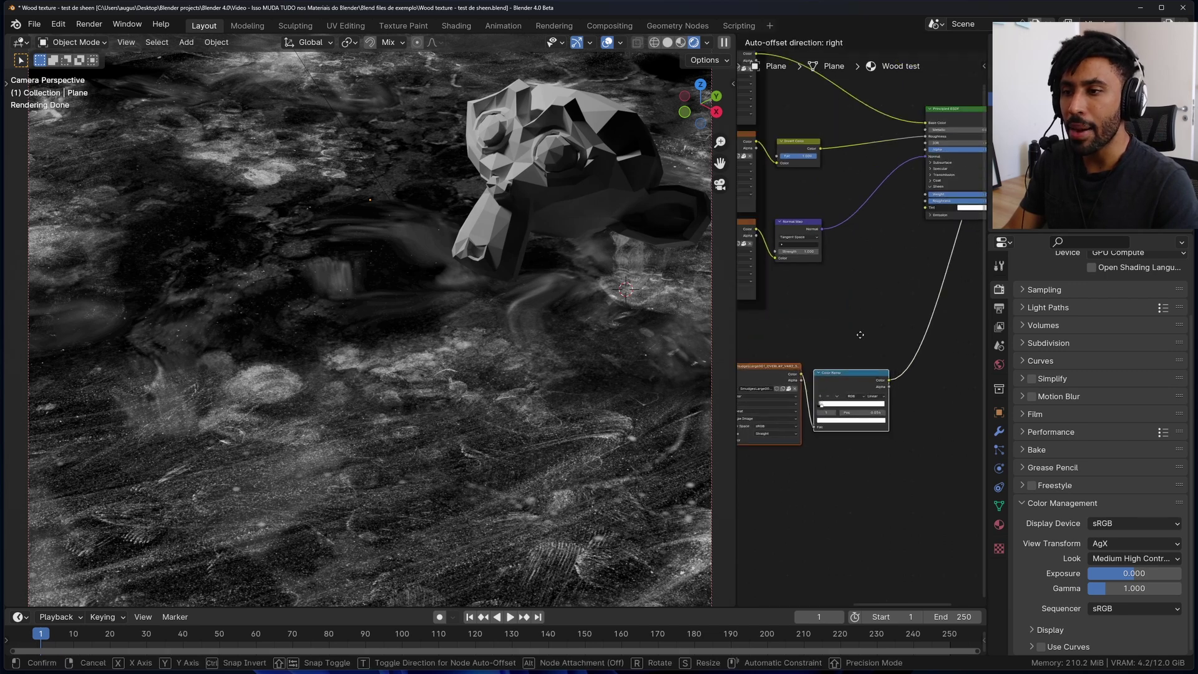
{"action": "left_click", "coordinate": [805, 298]}
{"action": "scroll", "coordinate": [794, 400], "scroll_direction": "up", "scroll_amount": 3}
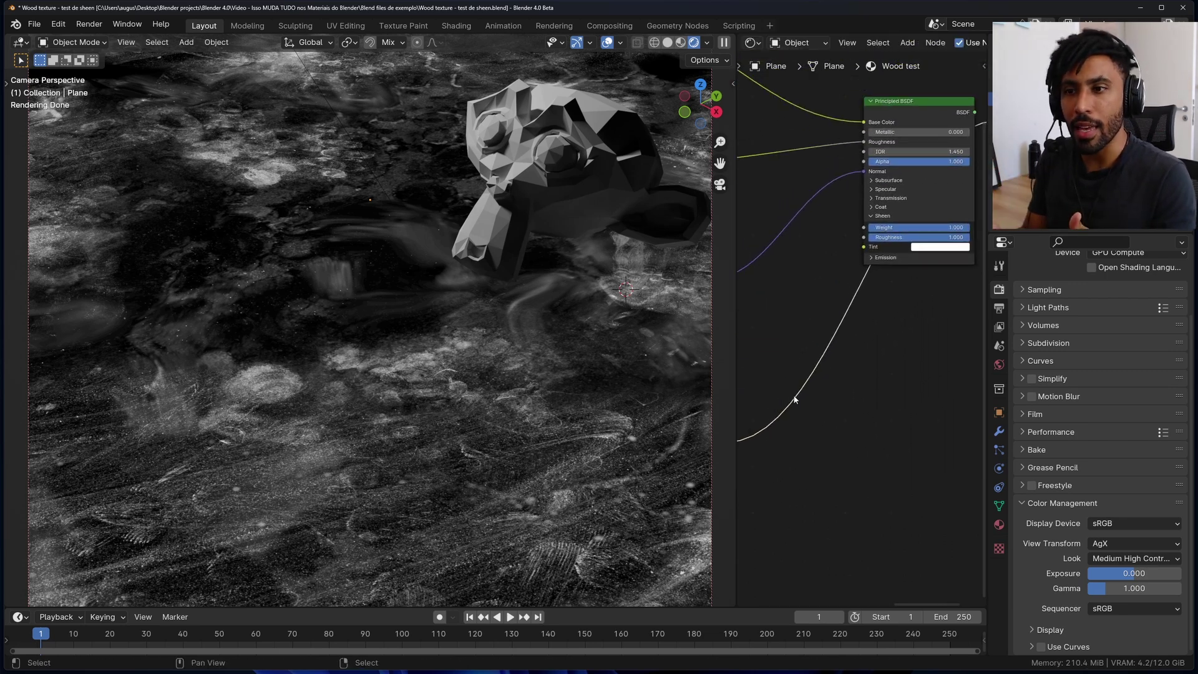
{"action": "left_click_drag", "start_coordinate": [735, 374], "coordinate": [449, 337]}
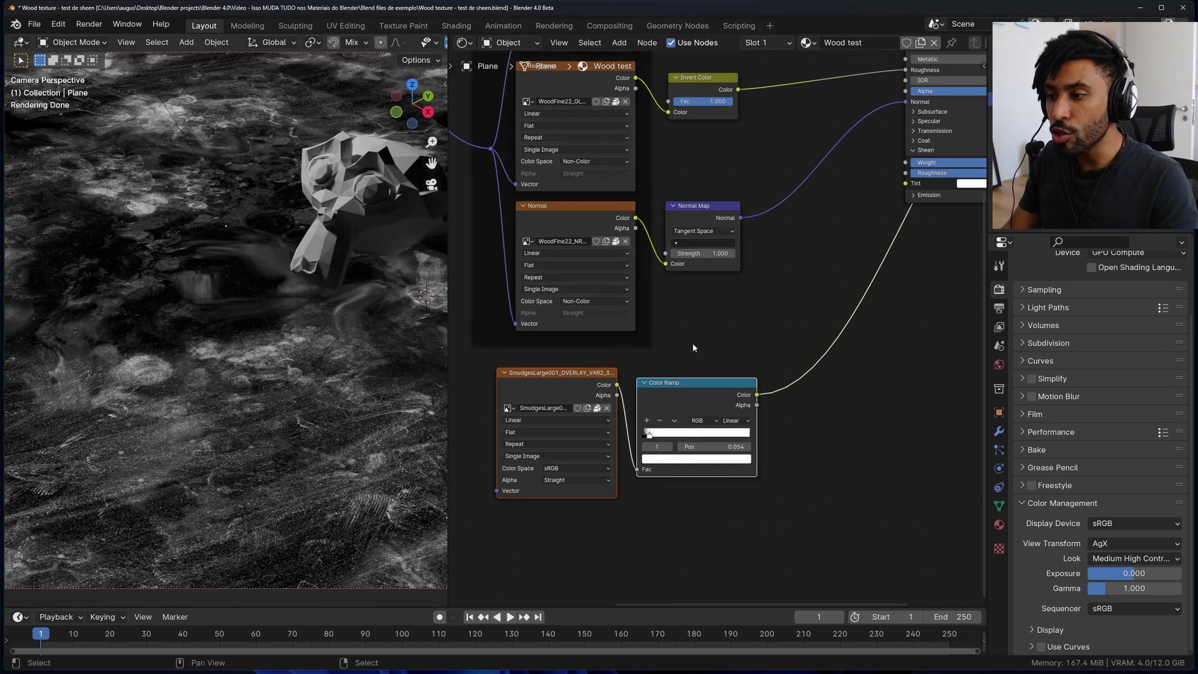
- Preview the smudges texture, then the Color Ramp output, on the floor
{"action": "left_click", "coordinate": [580, 379], "text": "ctrl+shift"}
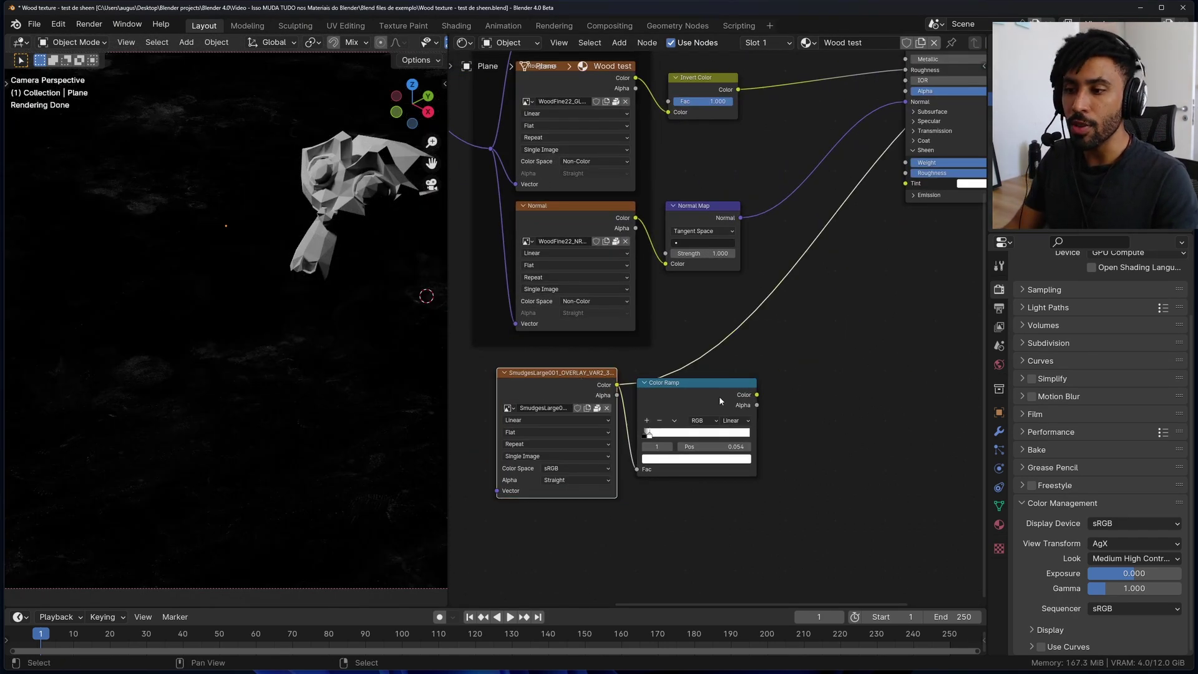
{"action": "left_click", "coordinate": [718, 397], "text": "ctrl+shift"}
{"action": "mouse_move", "coordinate": [650, 435]}
{"action": "left_mouse_down"}
{"action": "mouse_move", "coordinate": [752, 441]}
{"action": "mouse_move", "coordinate": [653, 435]}
{"action": "left_mouse_up"}
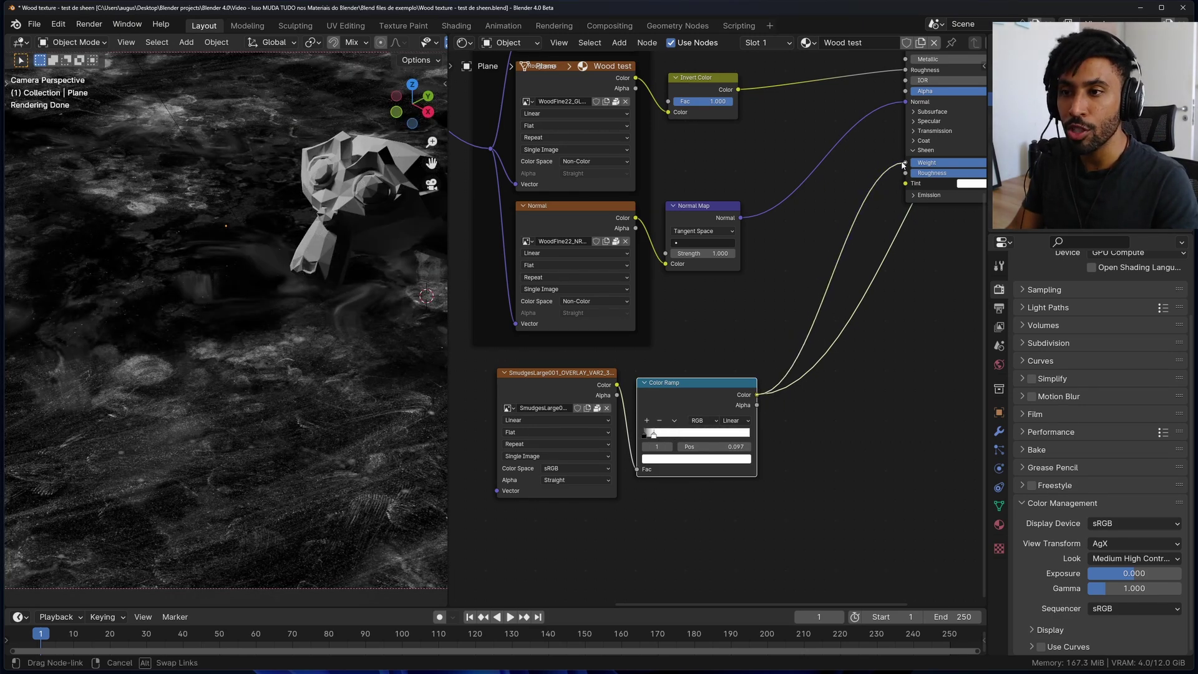
- Link Color Ramp Color to Sheen Weight and reconnect the BSDF to Material Output Surface
{"action": "left_click_drag", "start_coordinate": [903, 165], "coordinate": [906, 162]}
{"action": "middle_click_drag", "start_coordinate": [906, 163], "coordinate": [718, 262]}
{"action": "scroll", "coordinate": [752, 279], "scroll_direction": "up", "scroll_amount": 3}
{"action": "scroll", "coordinate": [752, 279], "scroll_direction": "up", "scroll_amount": 1}
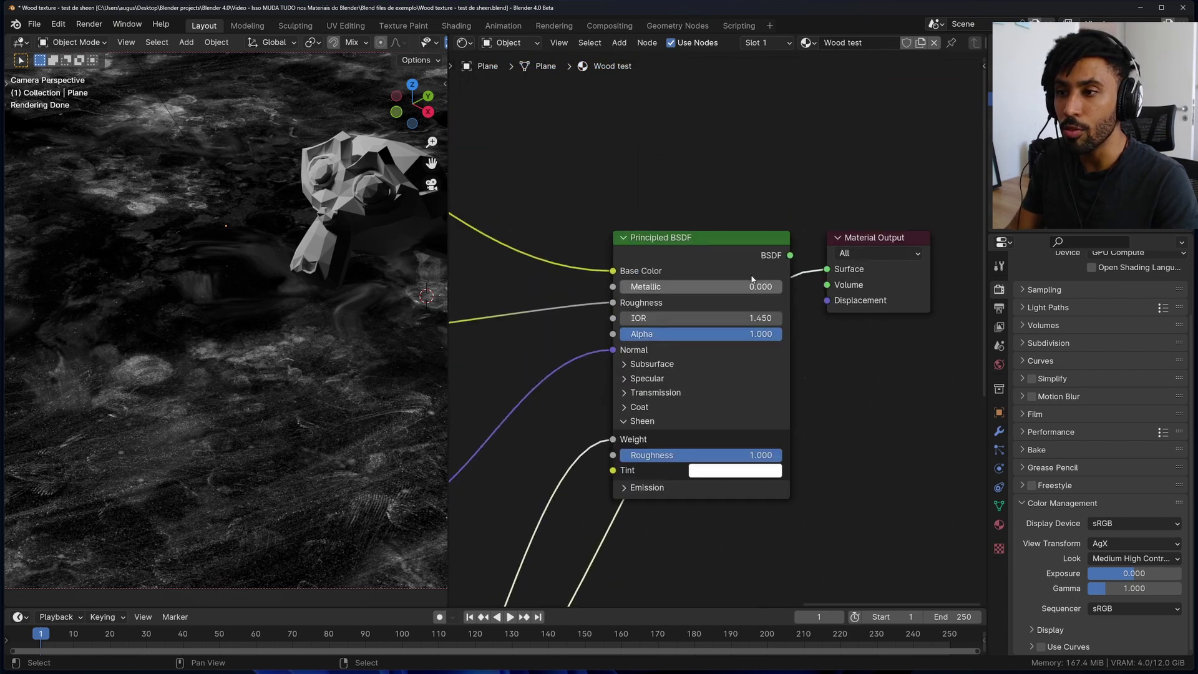
{"action": "left_click", "coordinate": [789, 256], "text": "ctrl+shift"}
{"action": "left_click_drag", "start_coordinate": [825, 269], "coordinate": [827, 269]}
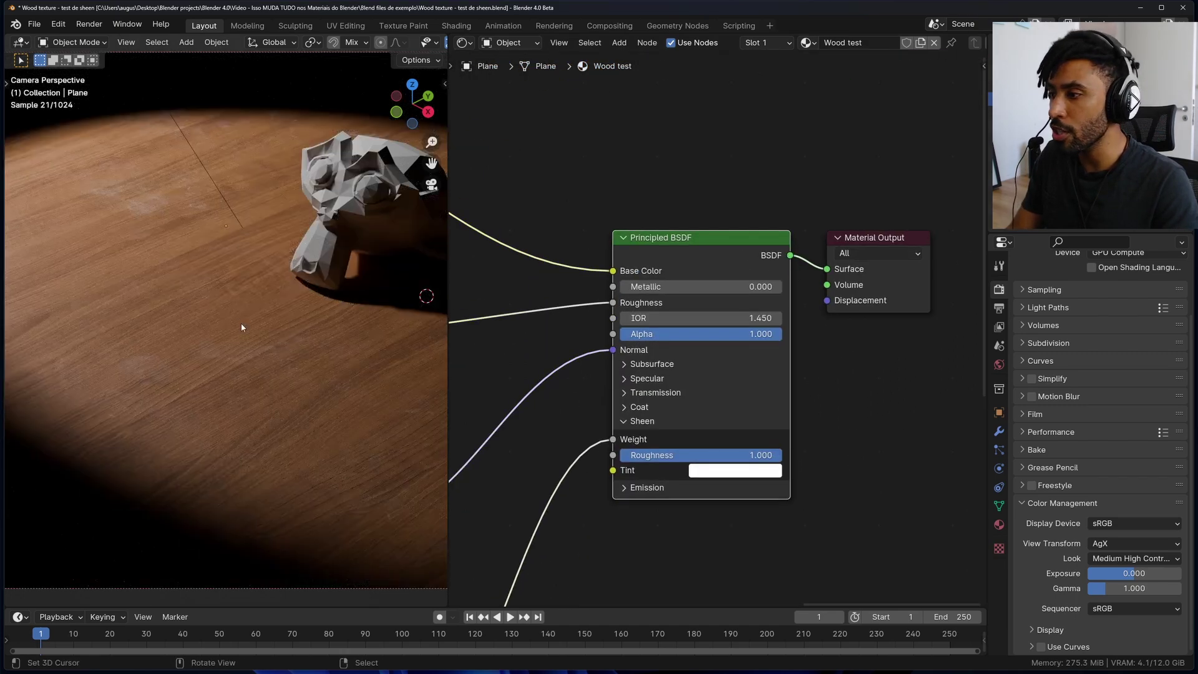
- Lower the Sheen Roughness to 0.559
{"action": "scroll", "coordinate": [231, 203], "scroll_direction": "up", "scroll_amount": 3}
{"action": "scroll", "coordinate": [231, 204], "scroll_direction": "down", "scroll_amount": 3}
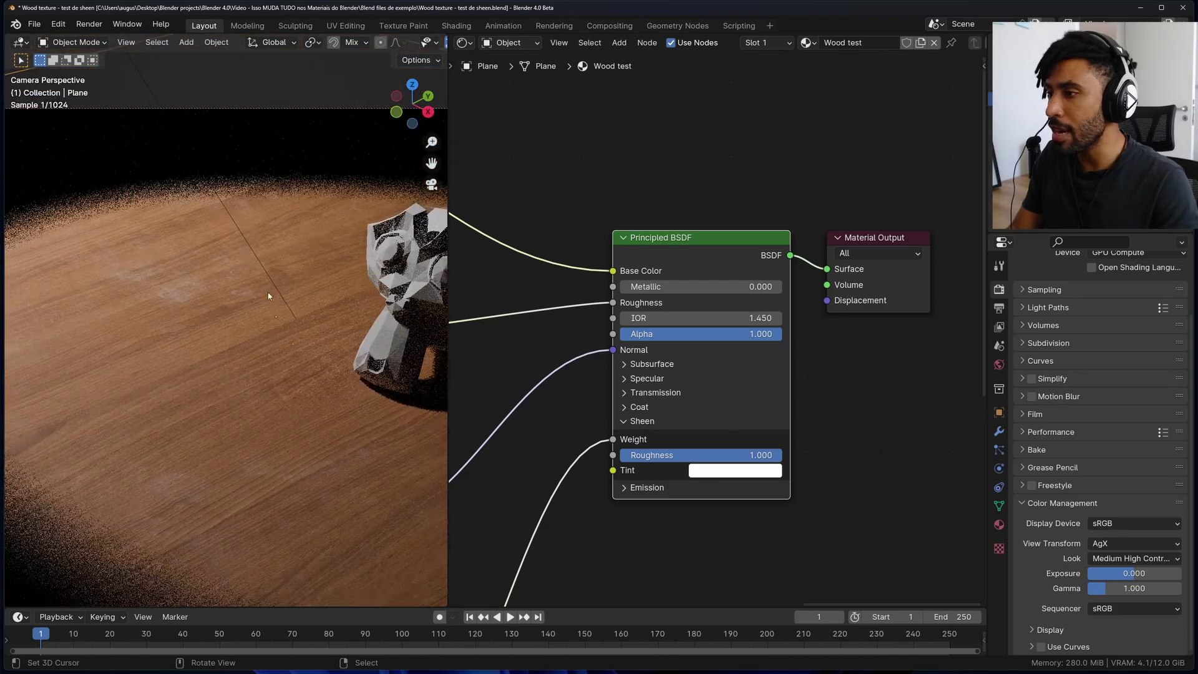
{"action": "scroll", "coordinate": [268, 292], "scroll_direction": "down", "scroll_amount": 2}
{"action": "middle_click_drag", "start_coordinate": [770, 451], "coordinate": [811, 373]}
{"action": "left_click_drag", "start_coordinate": [802, 378], "coordinate": [751, 378]}
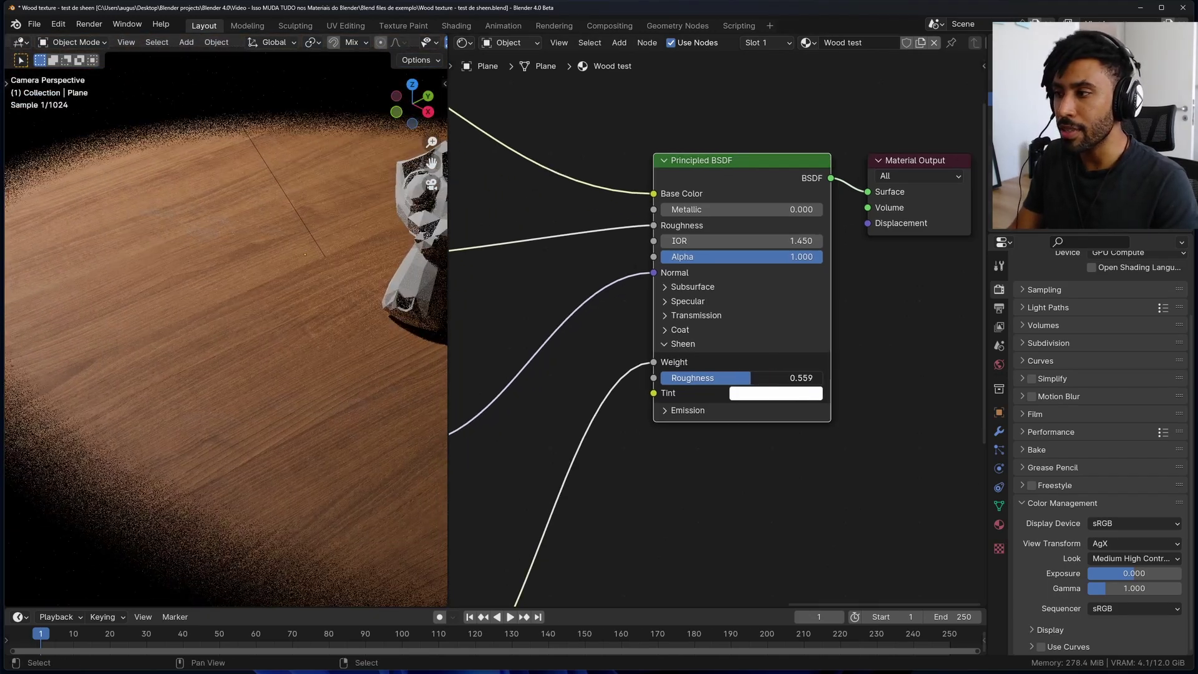
- Slide the Color Ramp's stop to 0.018 and widen the 3D viewport
{"action": "scroll", "coordinate": [762, 391], "scroll_direction": "down", "scroll_amount": 3}
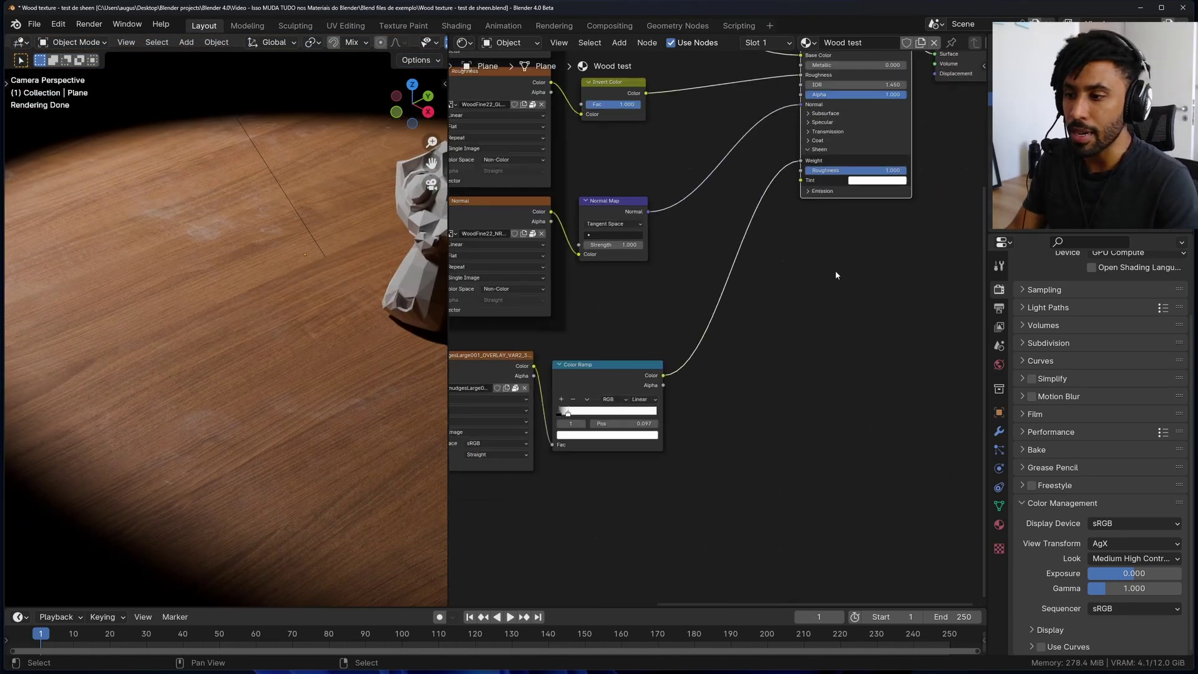
{"action": "middle_click_drag", "start_coordinate": [835, 271], "coordinate": [771, 264]}
{"action": "scroll", "coordinate": [772, 265], "scroll_direction": "up", "scroll_amount": 3}
{"action": "scroll", "coordinate": [718, 329], "scroll_direction": "up", "scroll_amount": 2}
{"action": "left_click_drag", "start_coordinate": [584, 405], "coordinate": [573, 404], "text": "shift"}
{"action": "scroll", "coordinate": [352, 353], "scroll_direction": "down", "scroll_amount": 2}
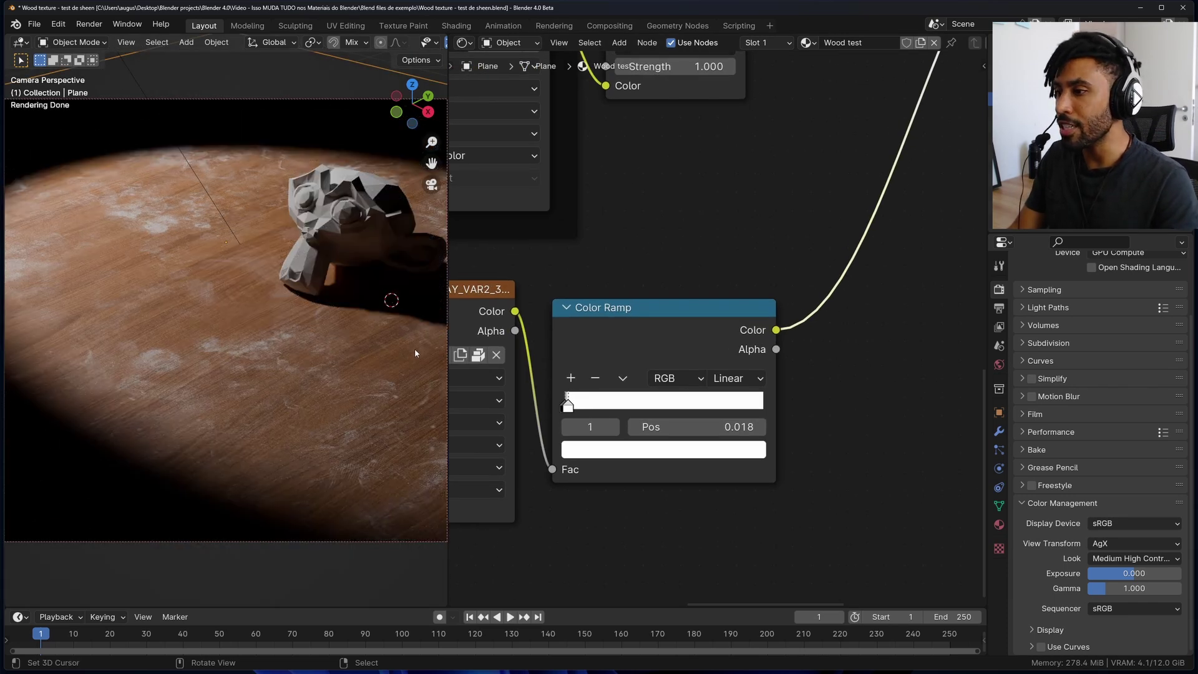
{"action": "left_click_drag", "start_coordinate": [451, 249], "coordinate": [726, 262]}
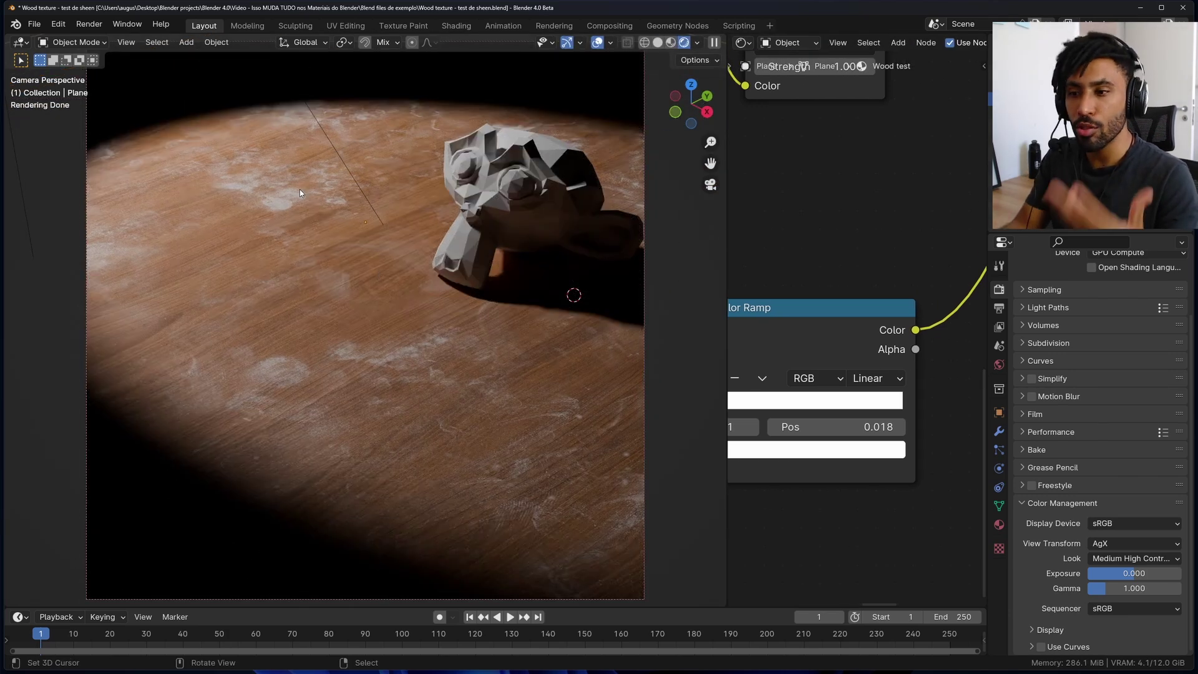
{"action": "scroll", "coordinate": [791, 88], "scroll_direction": "down", "scroll_amount": 3}
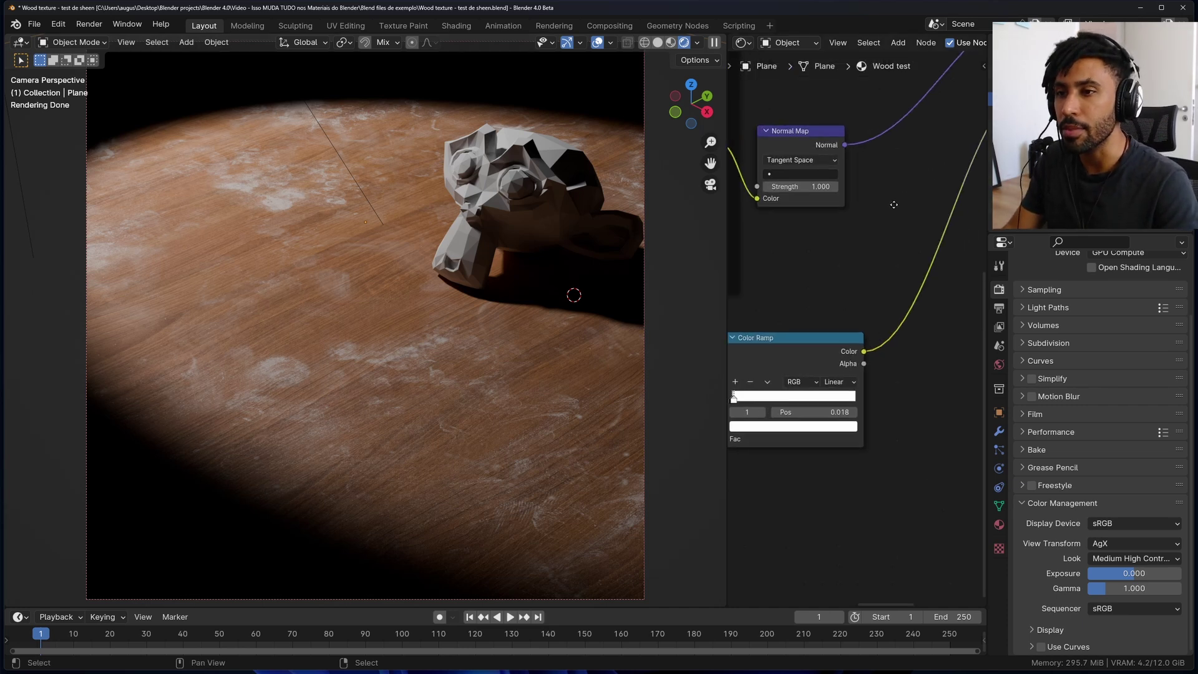
{"action": "scroll", "coordinate": [796, 302], "scroll_direction": "up", "scroll_amount": 3}
- Change the Sheen Tint from a desaturated green to peach, then maximize the node editor
{"action": "middle_click_drag", "start_coordinate": [862, 292], "coordinate": [872, 364]}
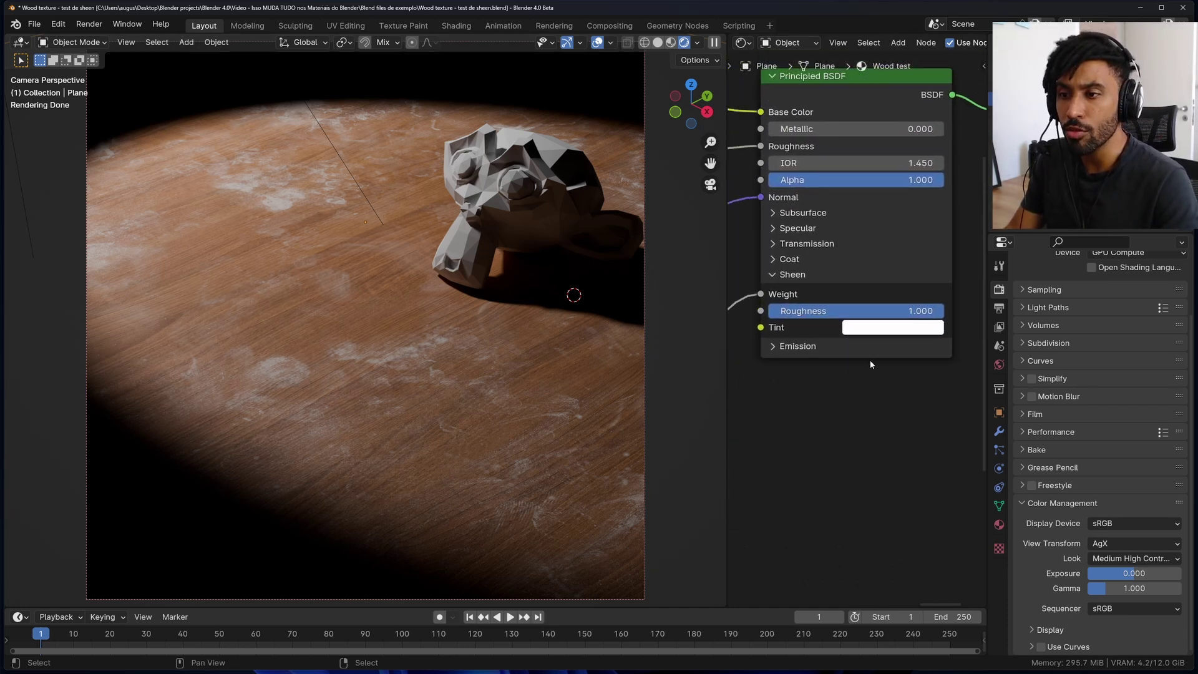
{"action": "left_click", "coordinate": [887, 334]}
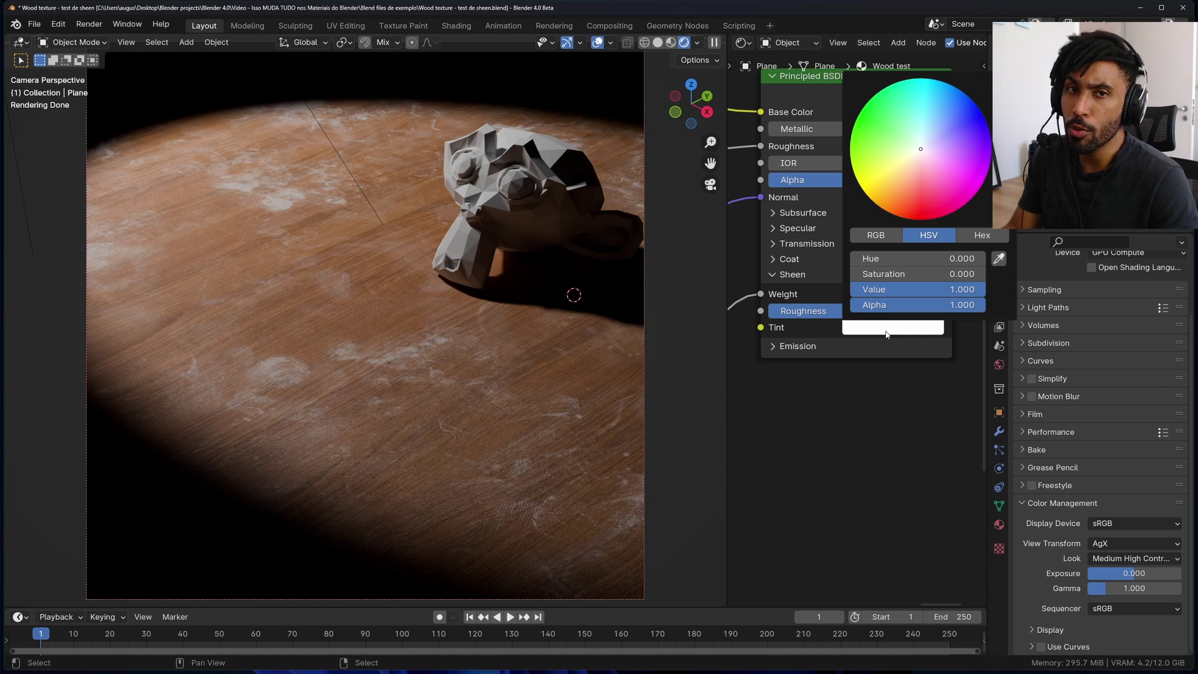
{"action": "left_click", "coordinate": [890, 94]}
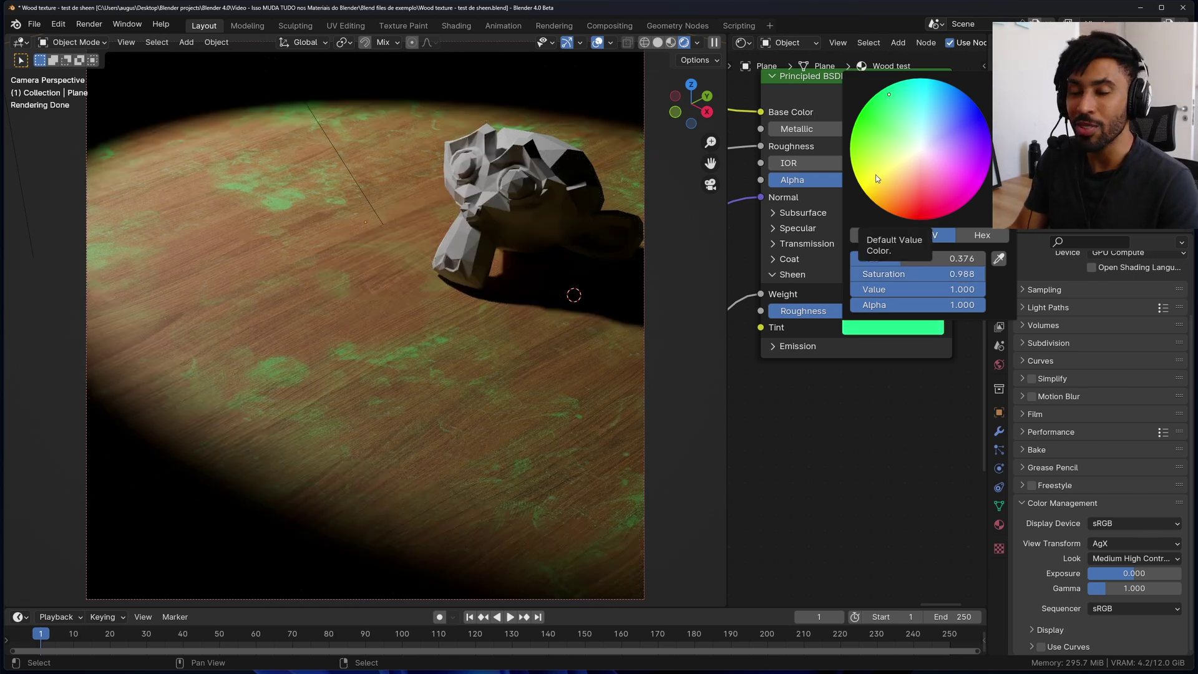
{"action": "left_click_drag", "start_coordinate": [961, 274], "coordinate": [953, 275]}
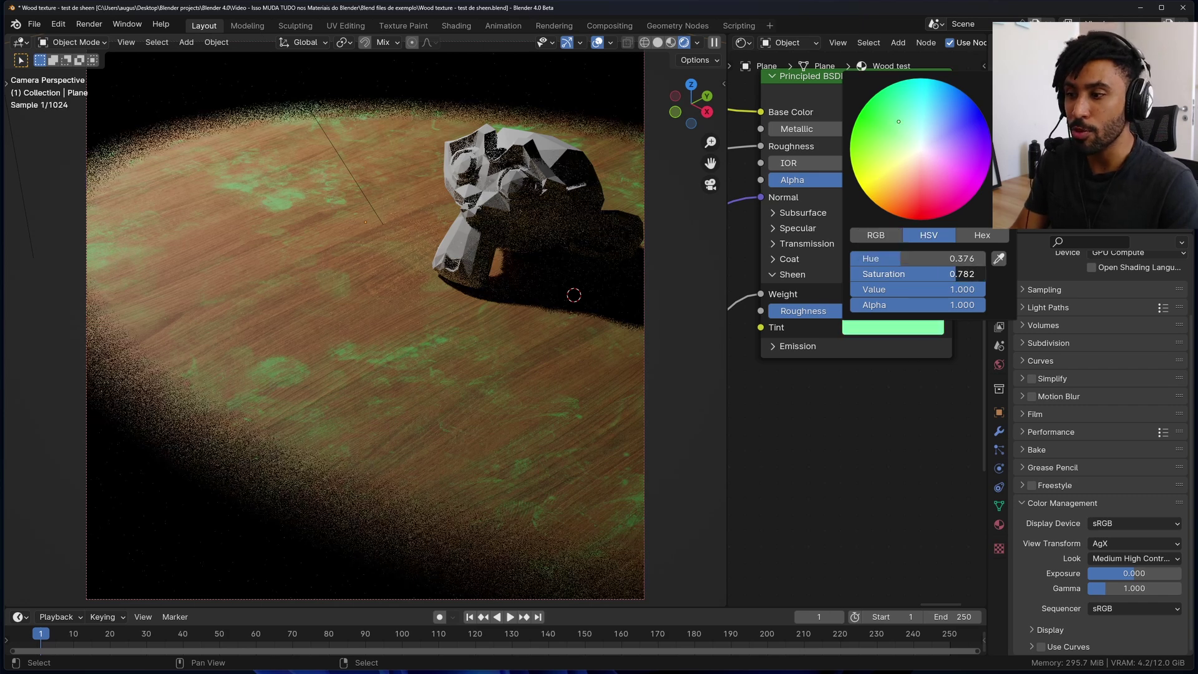
{"action": "left_click", "coordinate": [911, 165]}
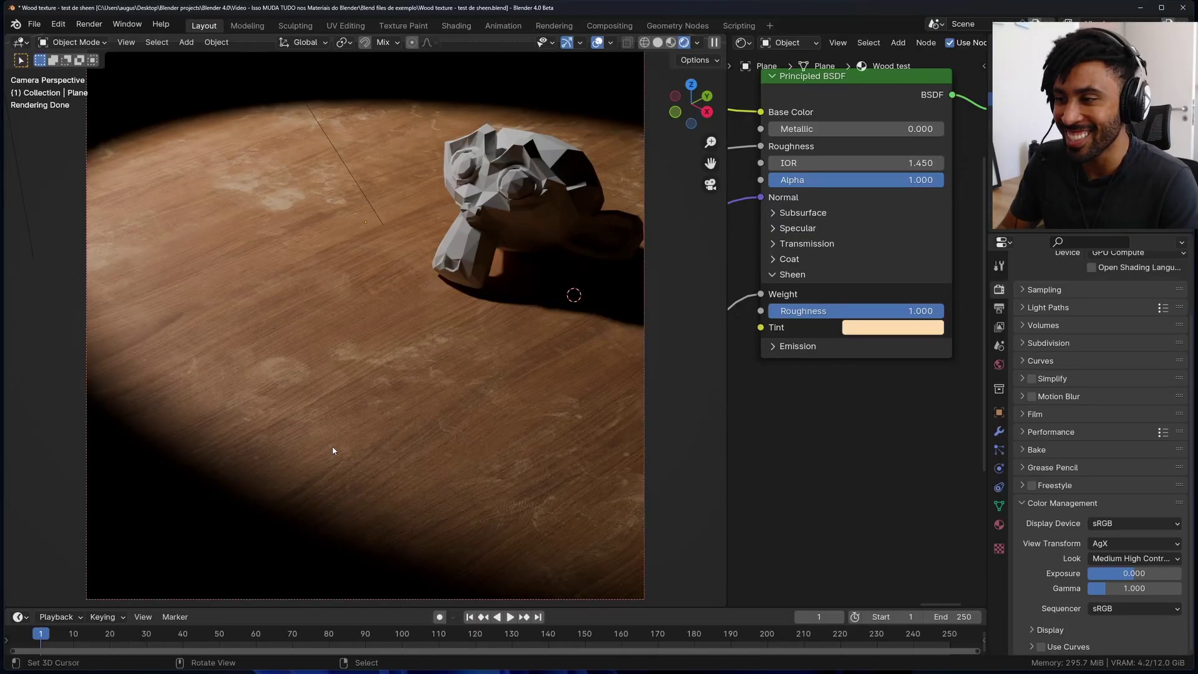
{"action": "key", "text": "ctrl+space"}
{"action": "middle_click_drag", "start_coordinate": [566, 438], "coordinate": [760, 195]}
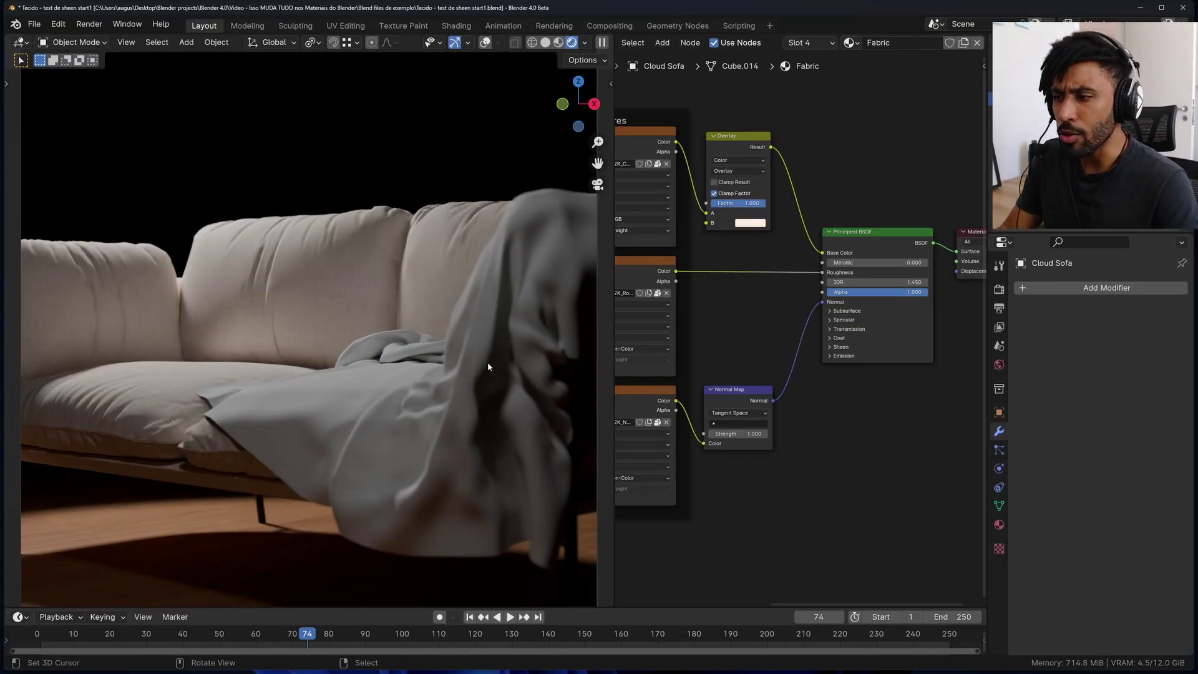
- Select the sofa's cloth and expand the Fabric BSDF's Sheen panel (Weight 0, Roughness 0.5)
{"action": "left_click", "coordinate": [470, 326]}
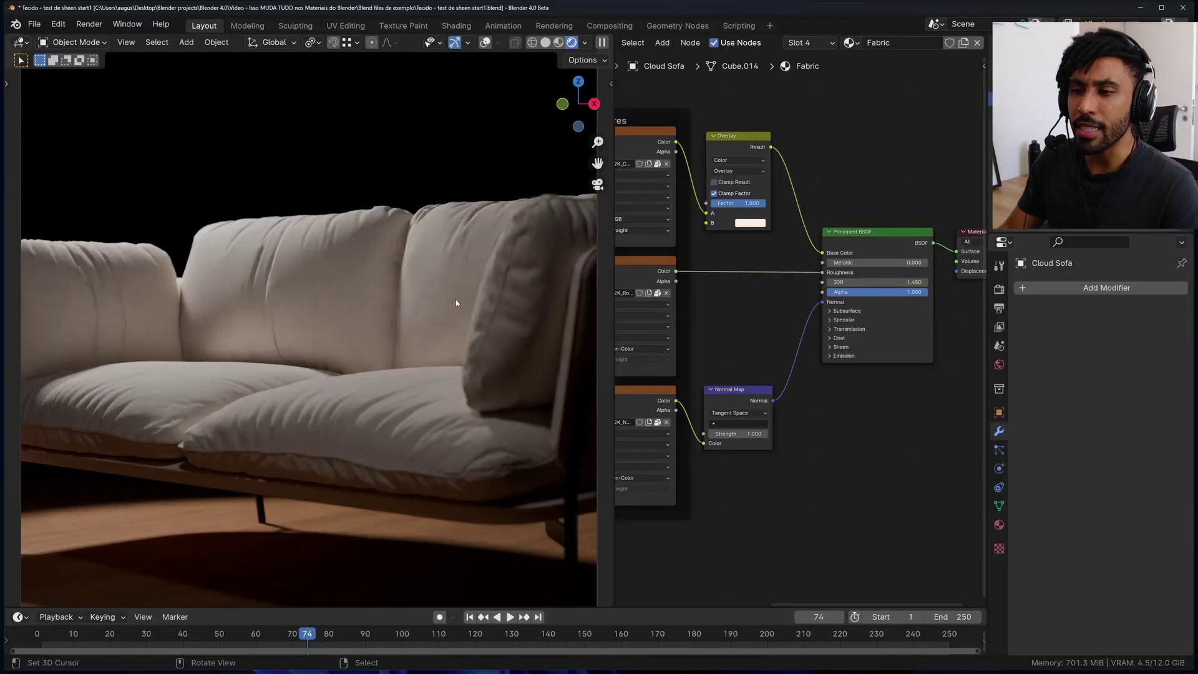
{"action": "scroll", "coordinate": [850, 326], "scroll_direction": "up", "scroll_amount": 2}
{"action": "scroll", "coordinate": [805, 369], "scroll_direction": "up", "scroll_amount": 2}
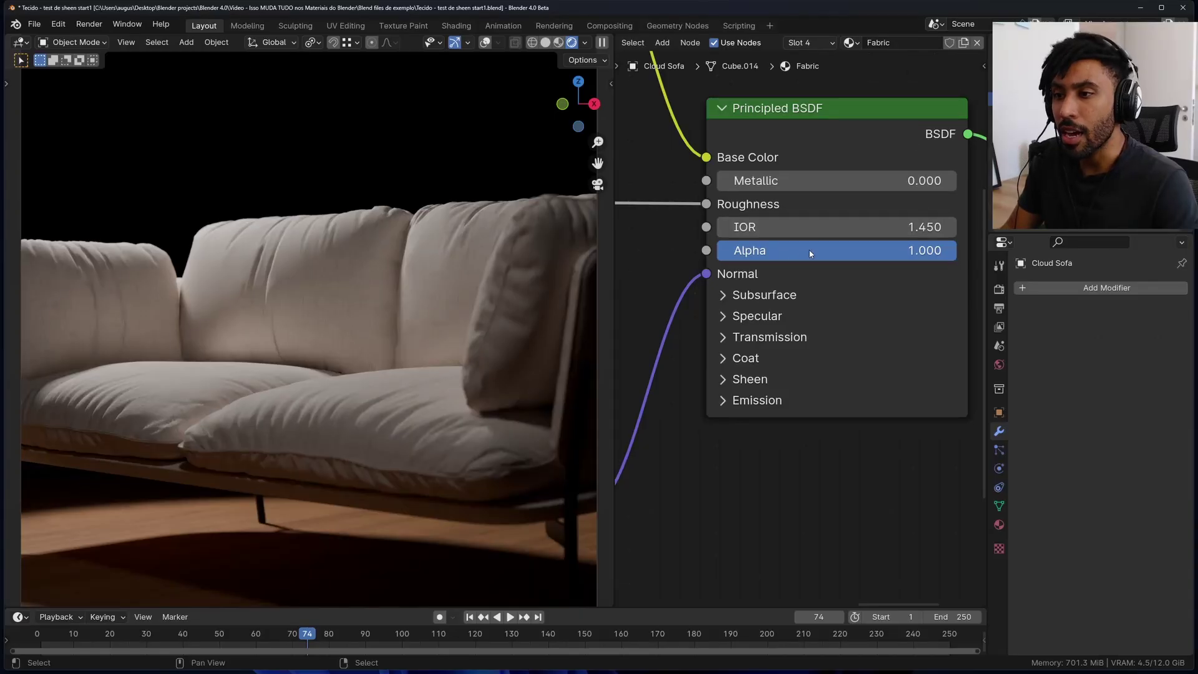
{"action": "scroll", "coordinate": [775, 275], "scroll_direction": "up", "scroll_amount": 2}
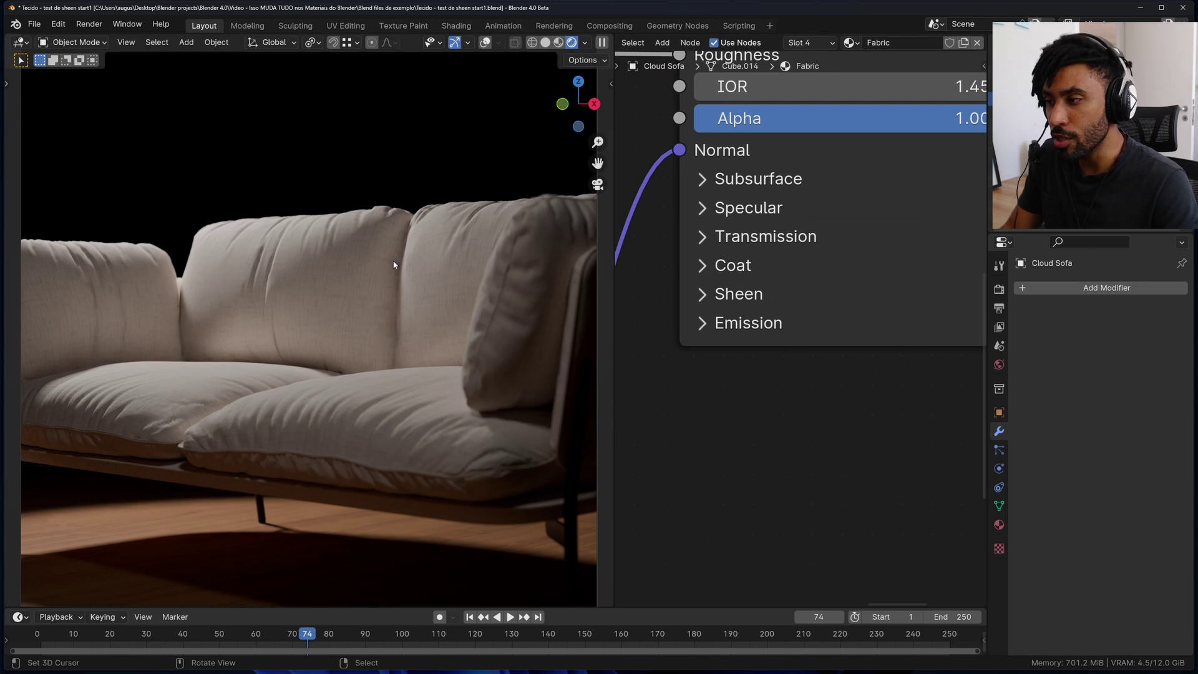
{"action": "left_click", "coordinate": [722, 299]}
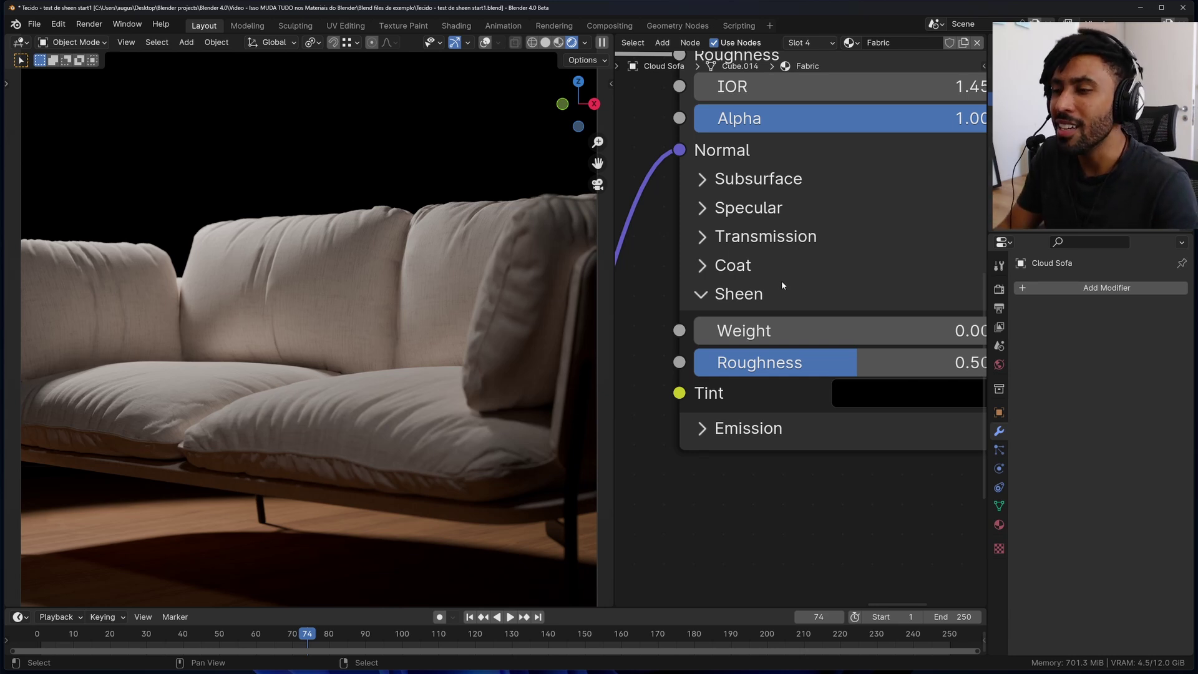
{"action": "scroll", "coordinate": [783, 286], "scroll_direction": "down", "scroll_amount": 1}
{"action": "scroll", "coordinate": [784, 346], "scroll_direction": "down", "scroll_amount": 1}
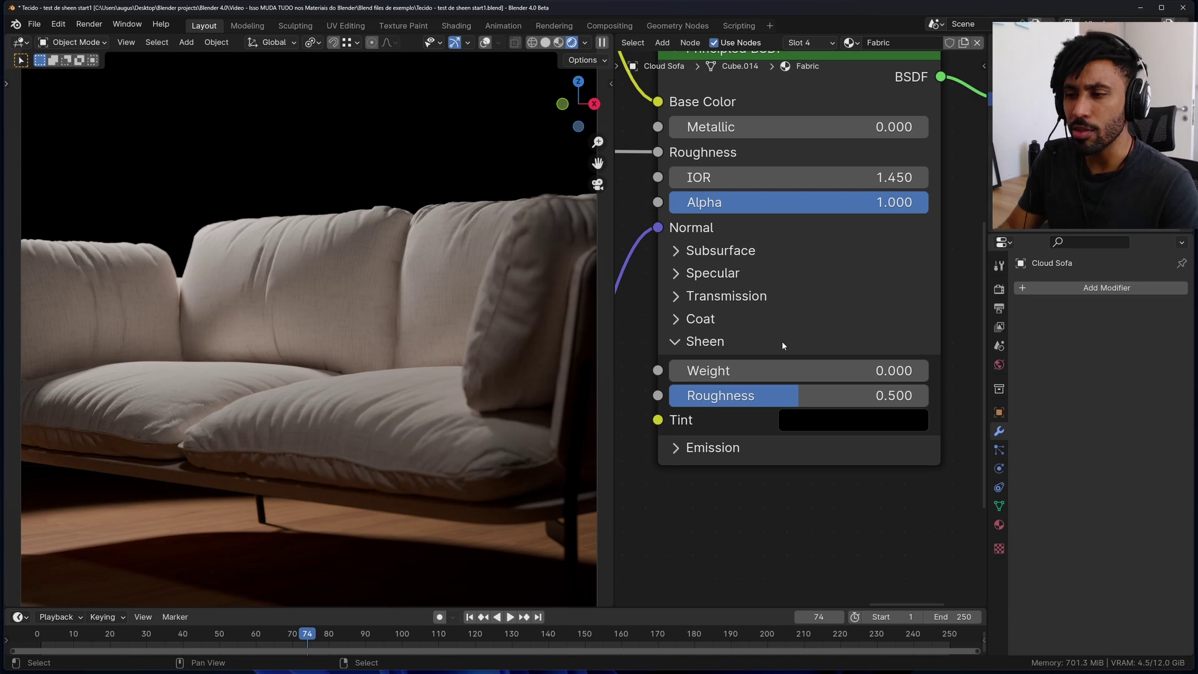
{"action": "left_click", "coordinate": [879, 440]}
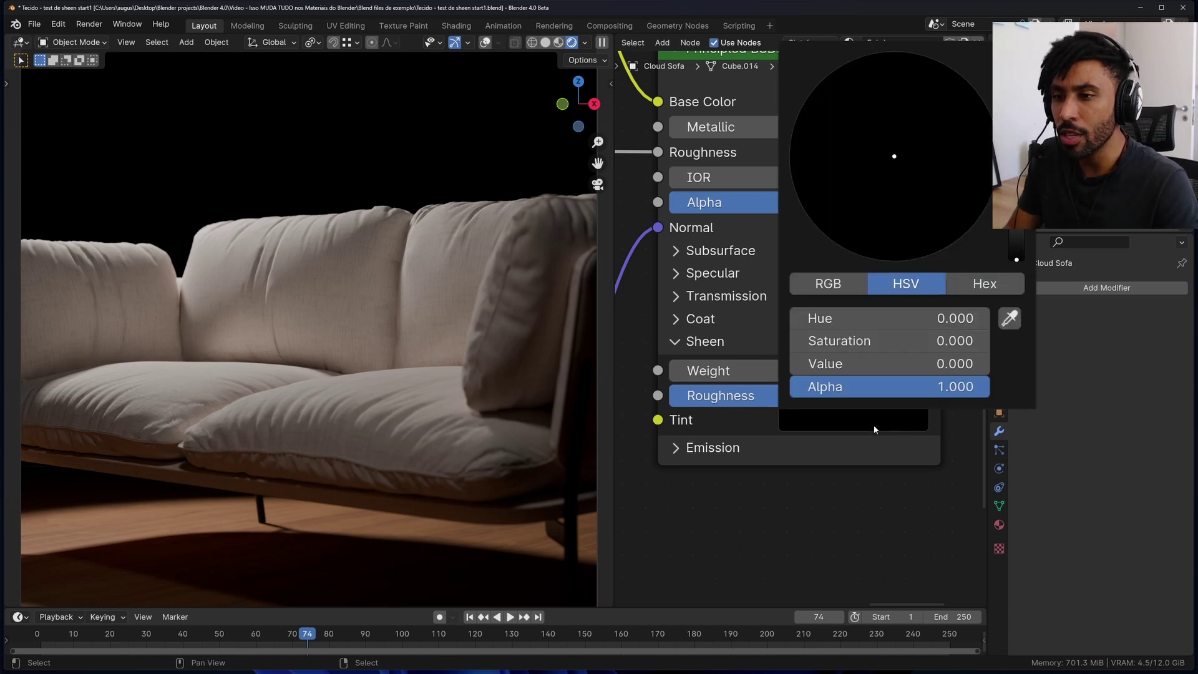
{"action": "key", "text": "BackSpace"}
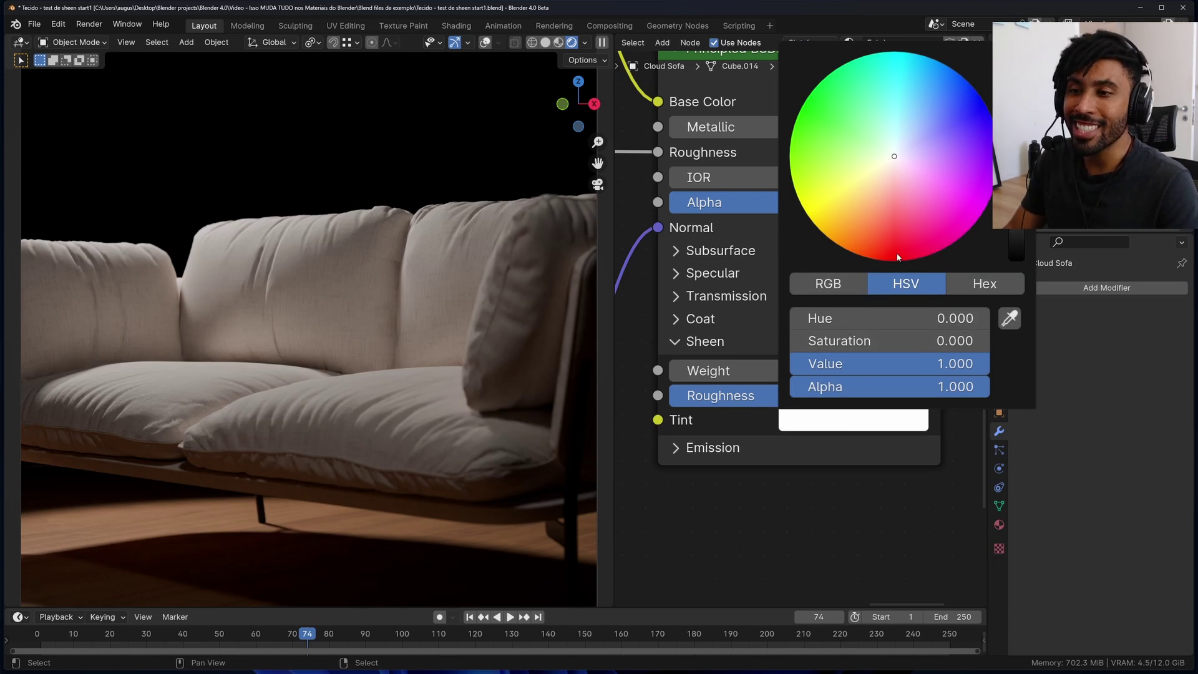
{"action": "left_click", "coordinate": [897, 259]}
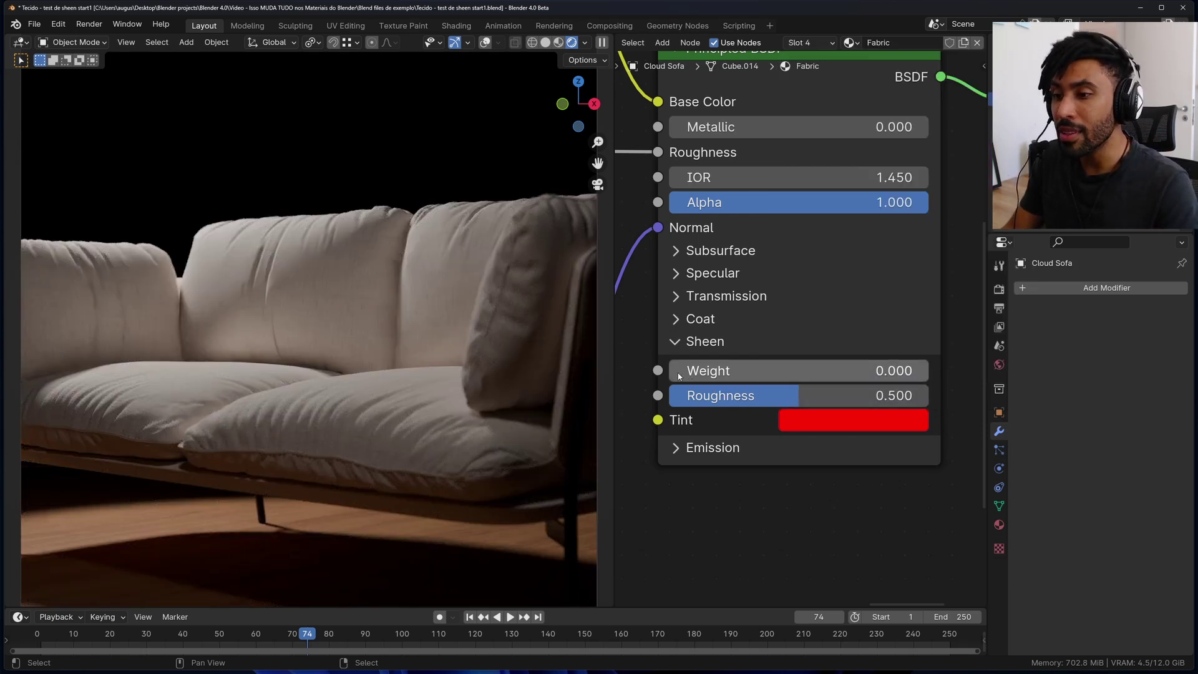
{"action": "left_click_drag", "start_coordinate": [677, 372], "coordinate": [694, 373]}
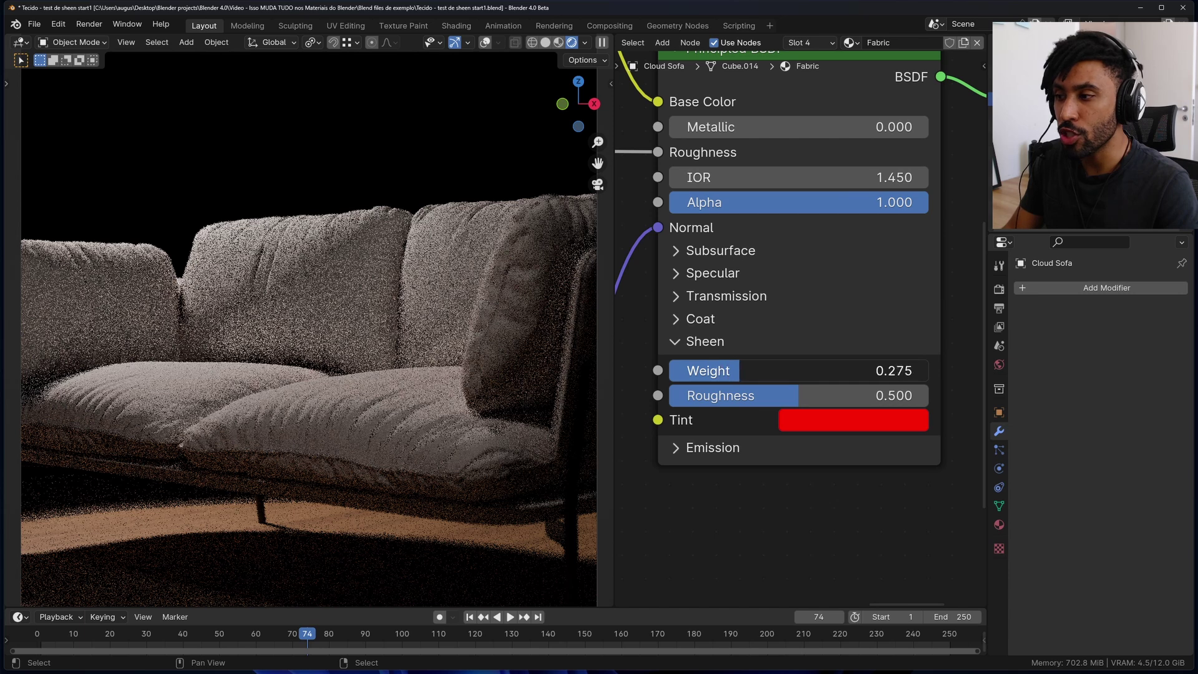
{"action": "left_click_drag", "start_coordinate": [791, 371], "coordinate": [797, 371]}
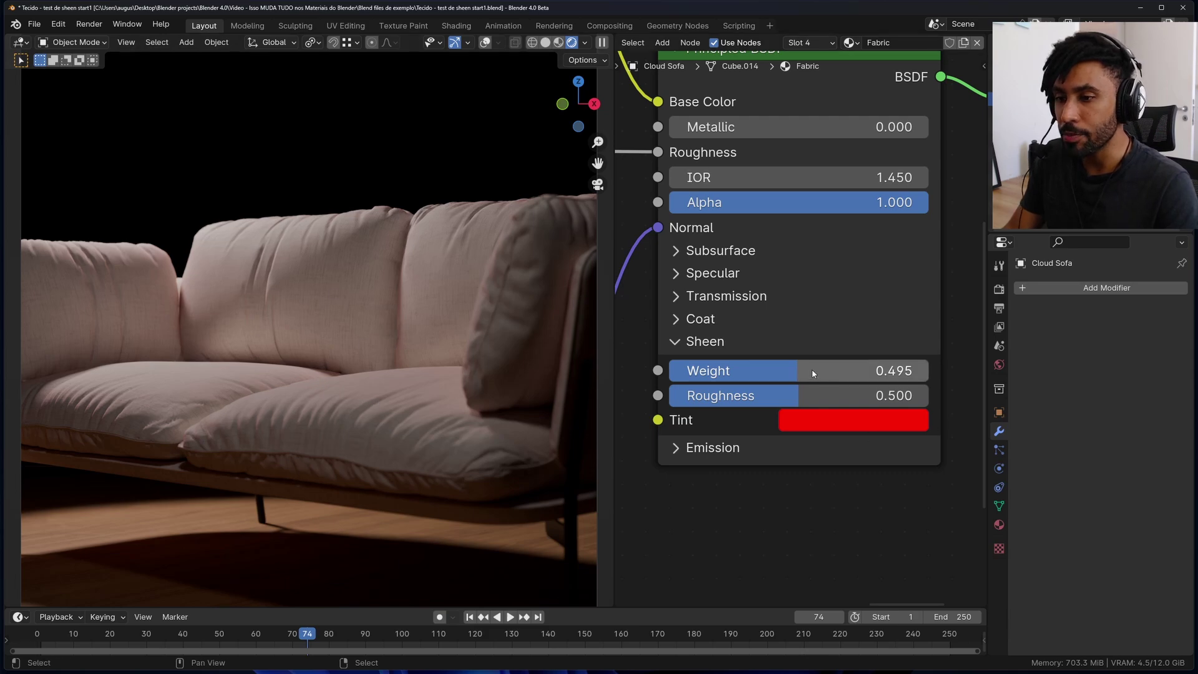
{"action": "left_click_drag", "start_coordinate": [816, 371], "coordinate": [949, 371]}
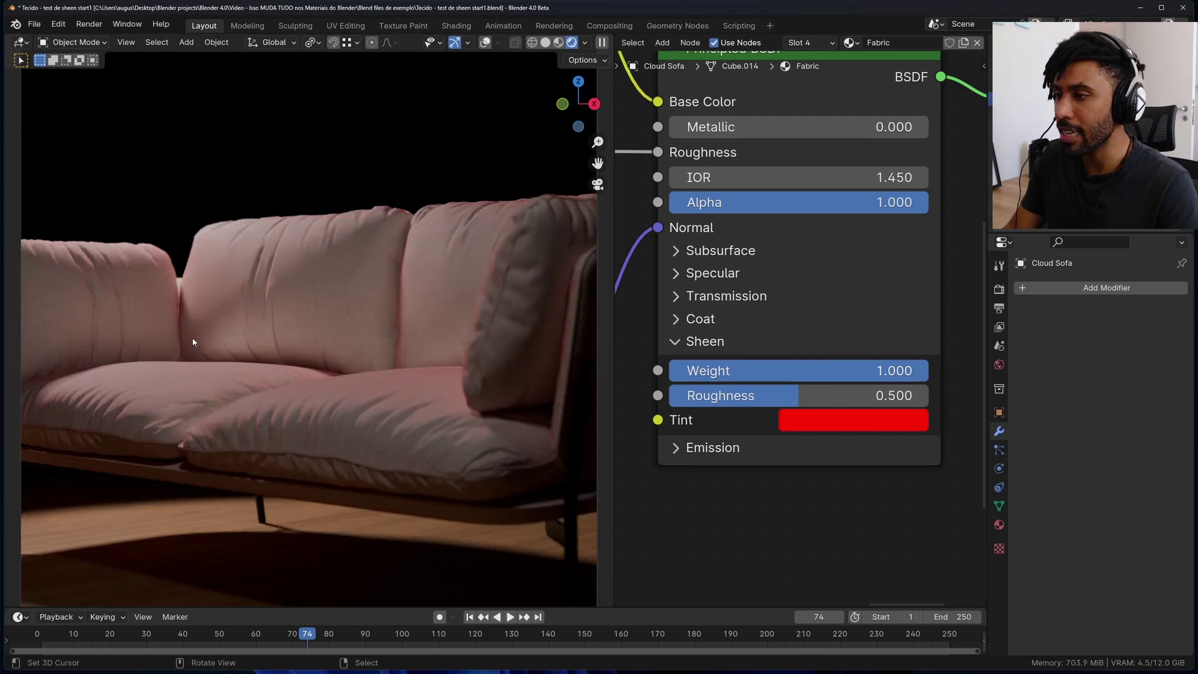
{"action": "key", "text": "t"}
{"action": "middle_click_drag", "start_coordinate": [391, 355], "coordinate": [417, 332]}
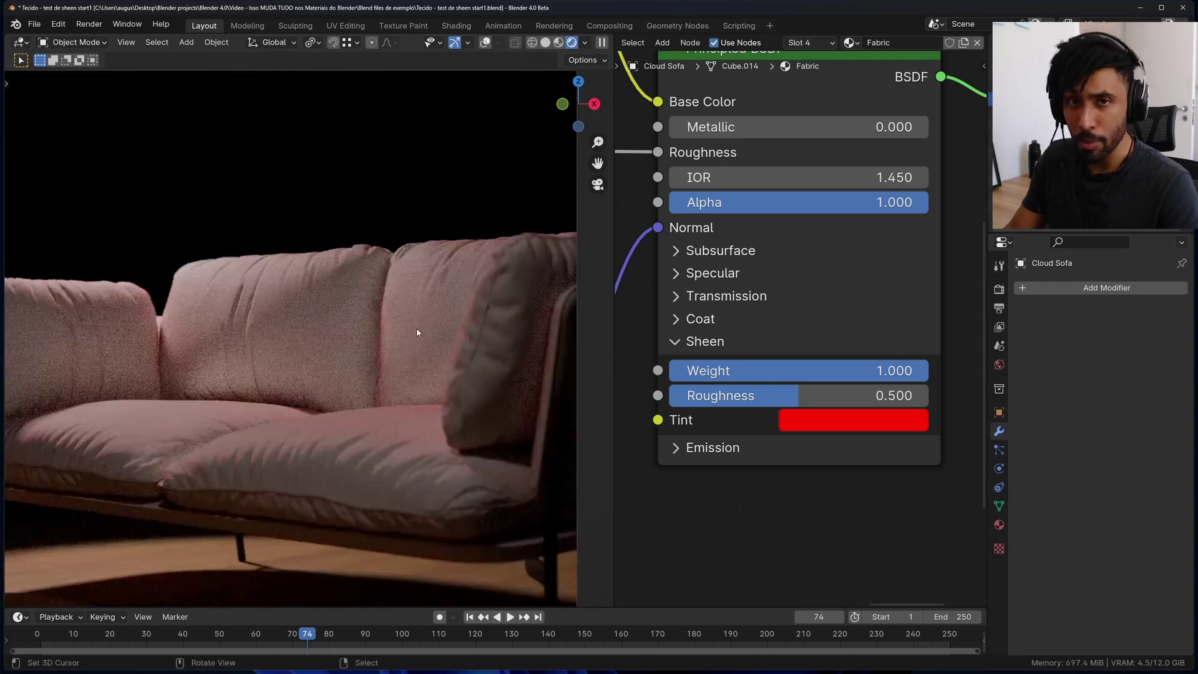
{"action": "scroll", "coordinate": [418, 331], "scroll_direction": "up", "scroll_amount": 3}
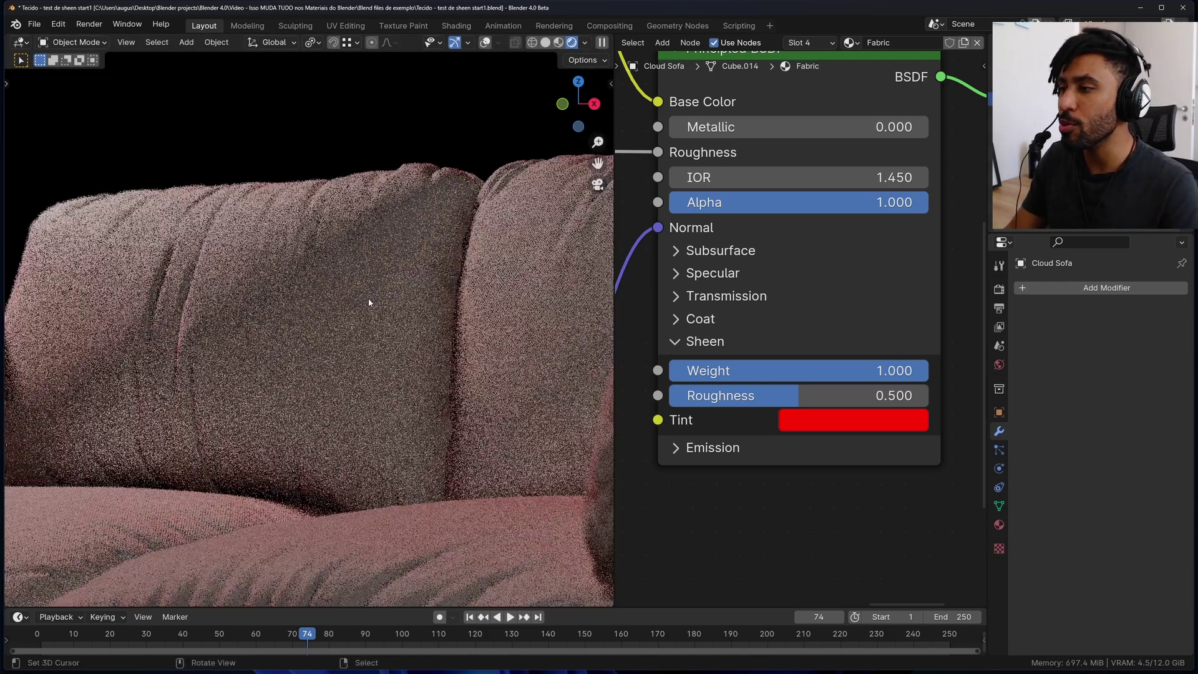
{"action": "scroll", "coordinate": [372, 302], "scroll_direction": "up", "scroll_amount": 2}
{"action": "scroll", "coordinate": [334, 380], "scroll_direction": "up", "scroll_amount": 2}
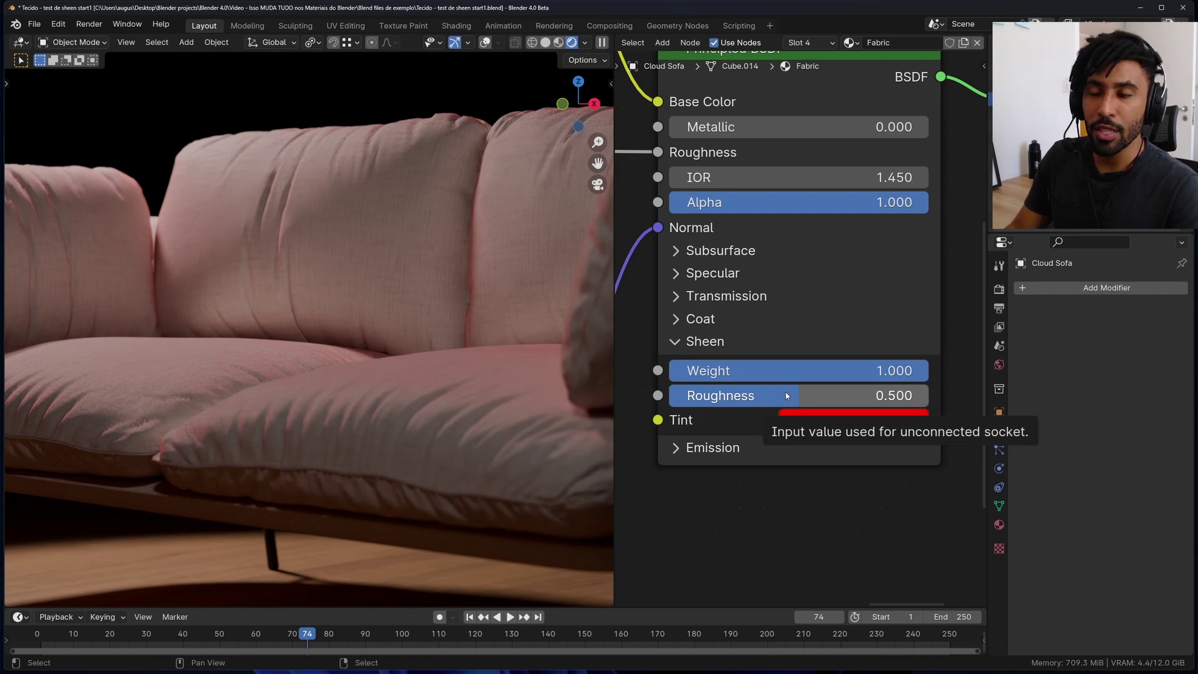
- Lower the sofa fabric's Sheen Roughness to 0.150 to compare the effect
{"action": "mouse_move", "coordinate": [786, 395]}
{"action": "left_mouse_down"}
{"action": "mouse_move", "coordinate": [871, 395]}
{"action": "mouse_move", "coordinate": [754, 396]}
{"action": "left_mouse_up"}
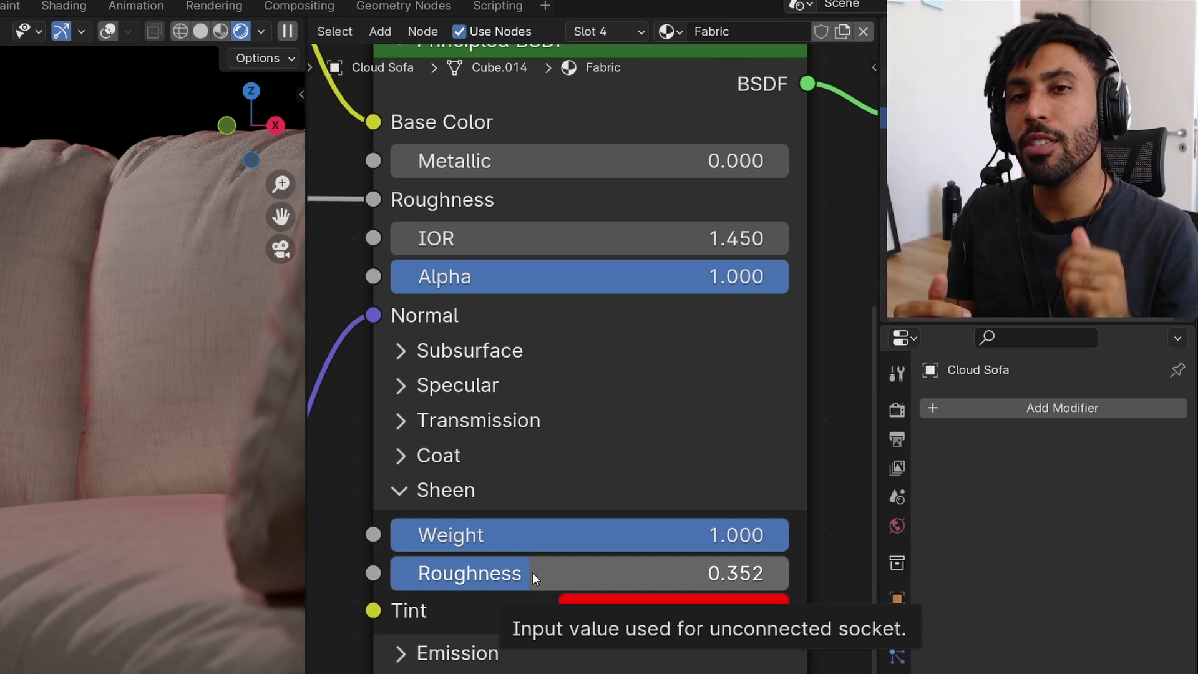
{"action": "left_click_drag", "start_coordinate": [533, 572], "coordinate": [460, 571]}
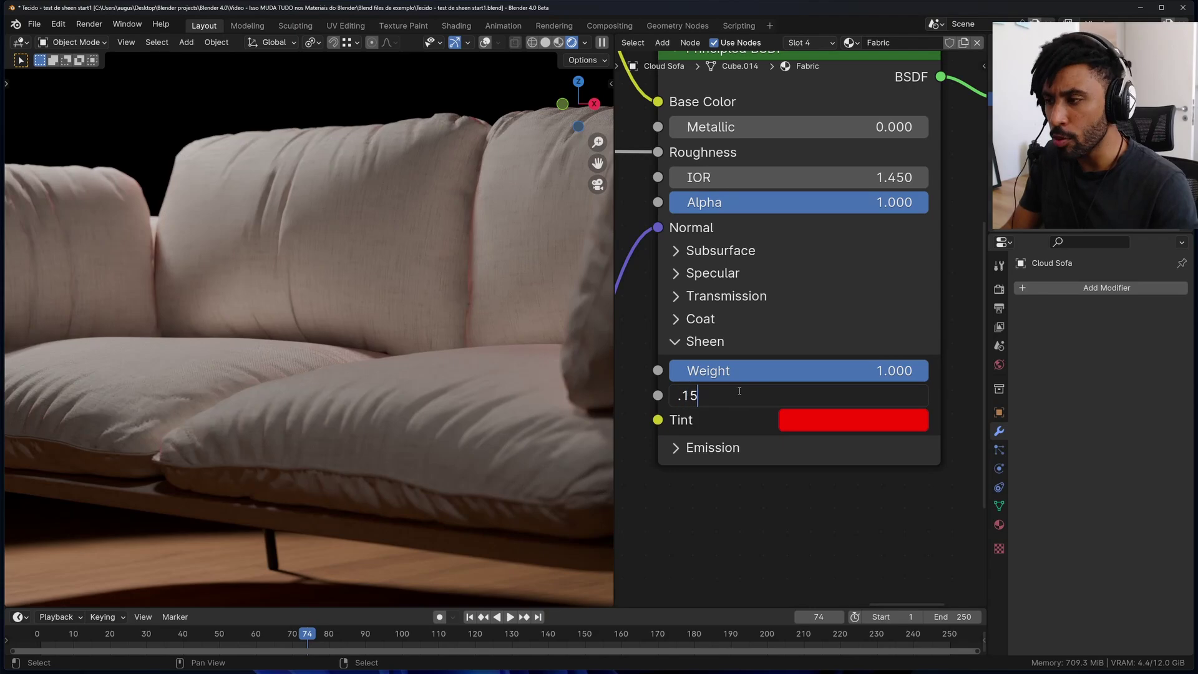
{"action": "key", "text": "Return"}
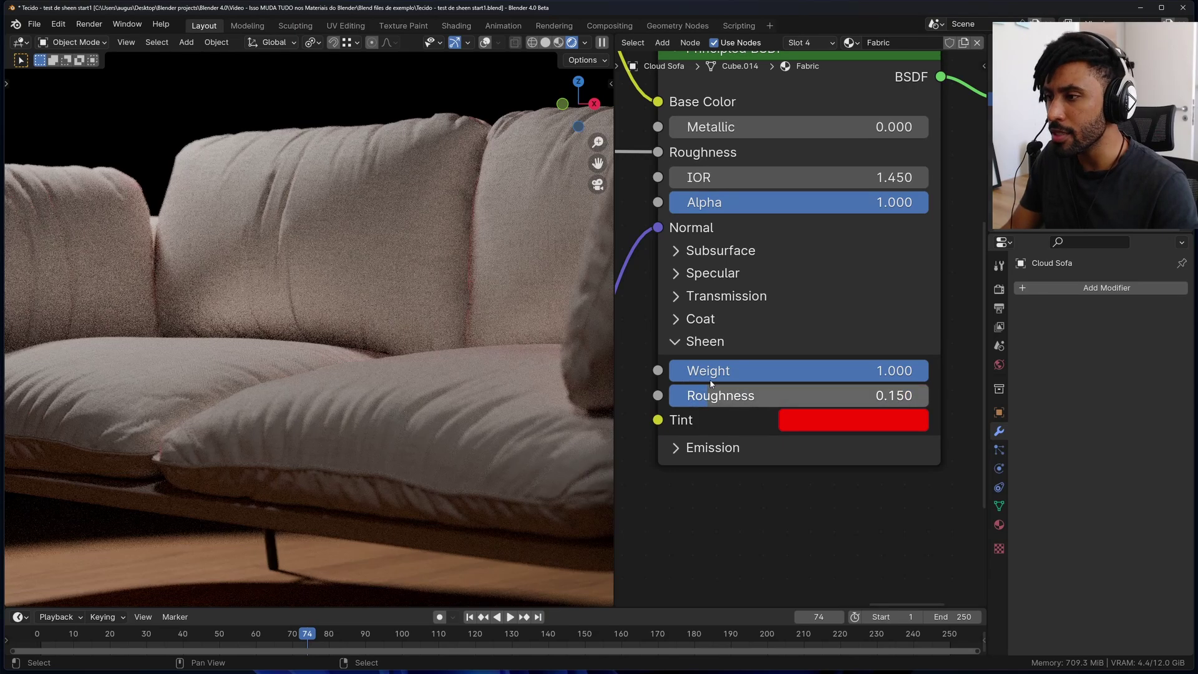
{"action": "scroll", "coordinate": [437, 241], "scroll_direction": "up", "scroll_amount": 3}
{"action": "scroll", "coordinate": [414, 281], "scroll_direction": "up", "scroll_amount": 3}
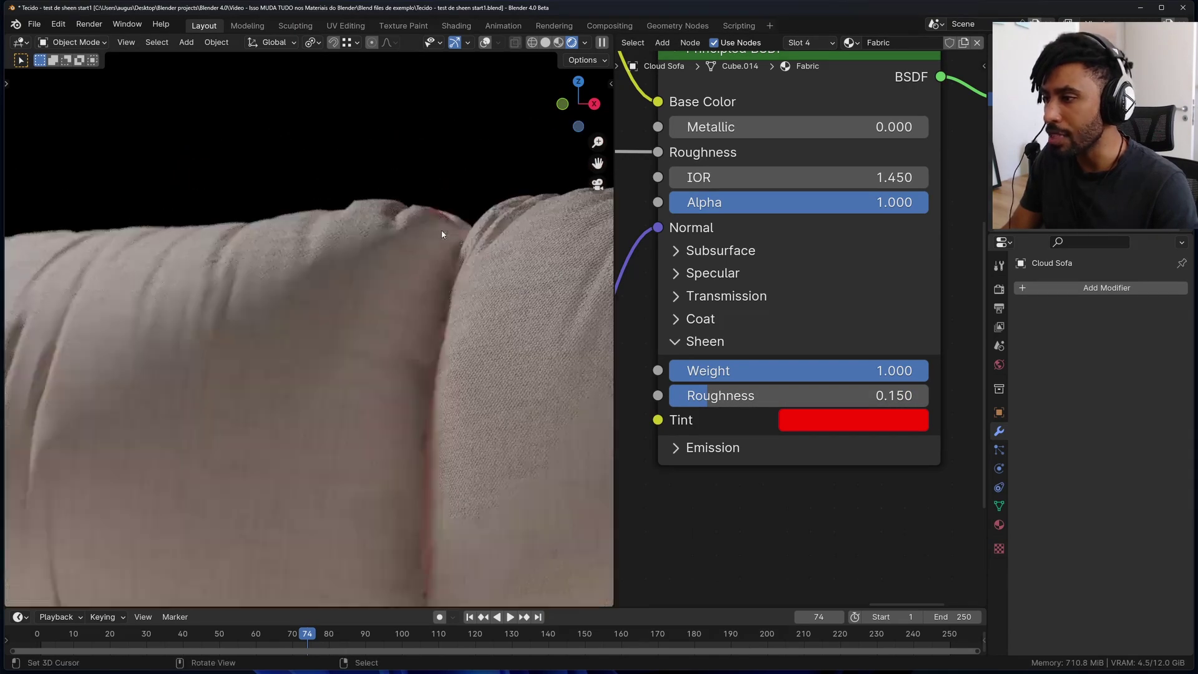
- Set the Sheen Roughness back to 0.5
{"action": "left_click", "coordinate": [746, 391]}
{"action": "type", "text": ".5"}
{"action": "key", "text": "Return"}
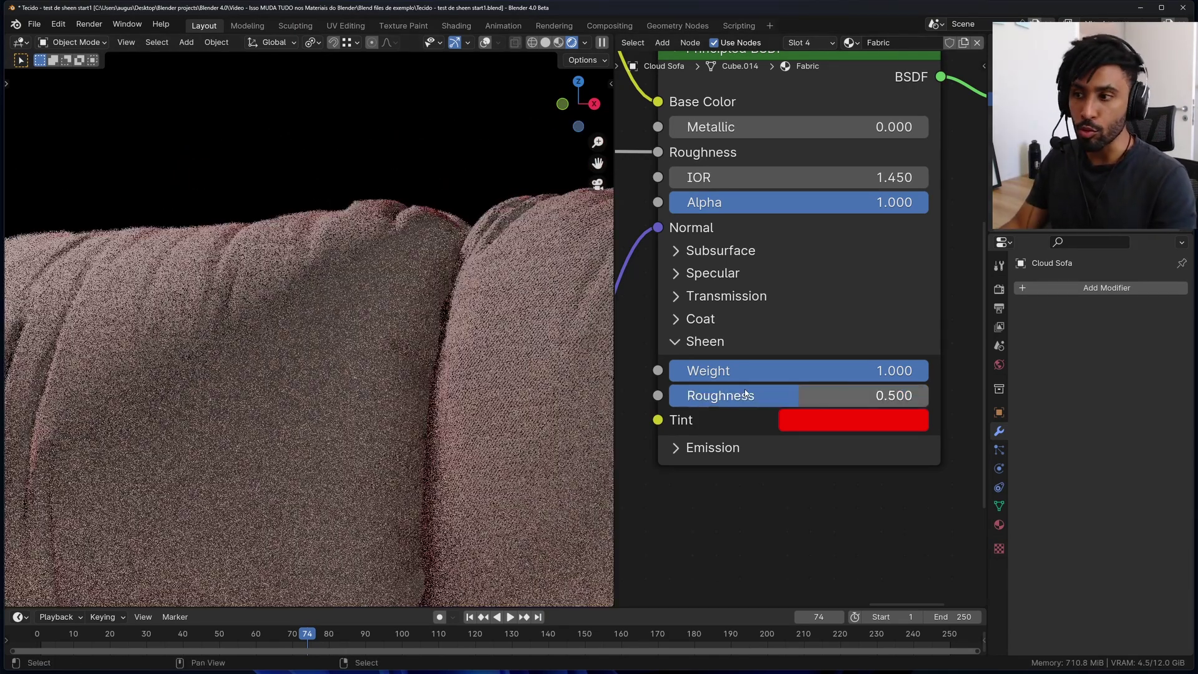
{"action": "scroll", "coordinate": [436, 476], "scroll_direction": "down", "scroll_amount": 3}
{"action": "scroll", "coordinate": [339, 434], "scroll_direction": "down", "scroll_amount": 3}
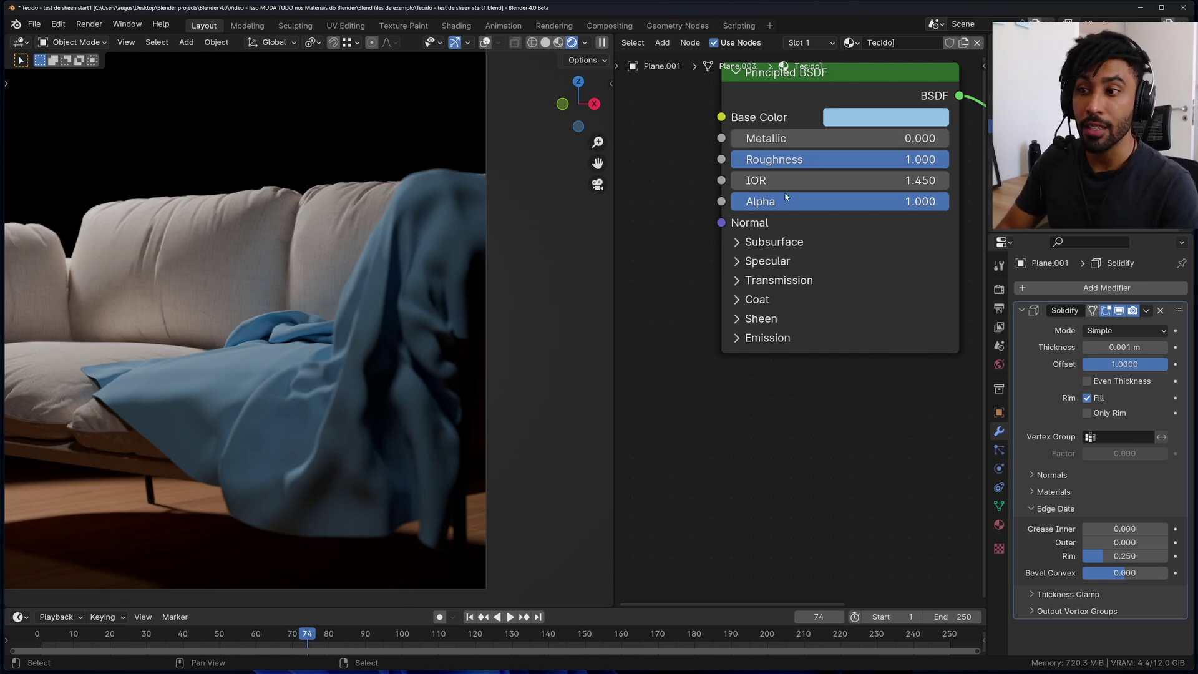
- Try Transmission Weight 1 on the blue cloth, set Roughness to 0, then return Transmission to 0
{"action": "left_click", "coordinate": [770, 262]}
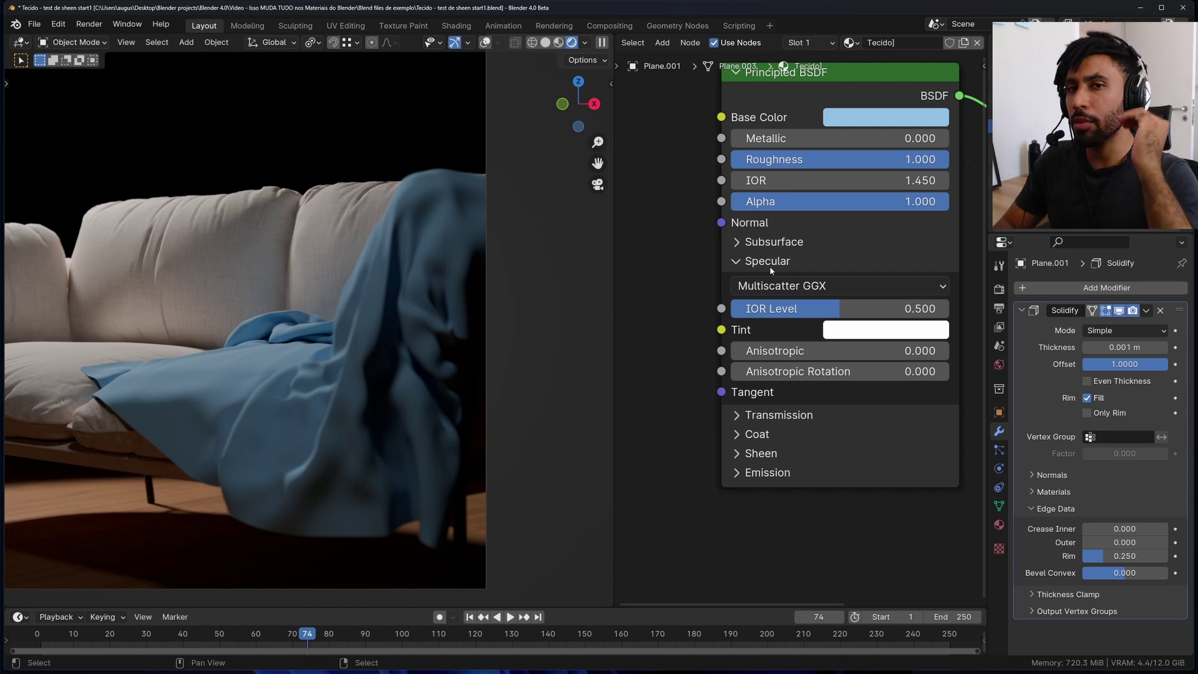
{"action": "left_click", "coordinate": [769, 264]}
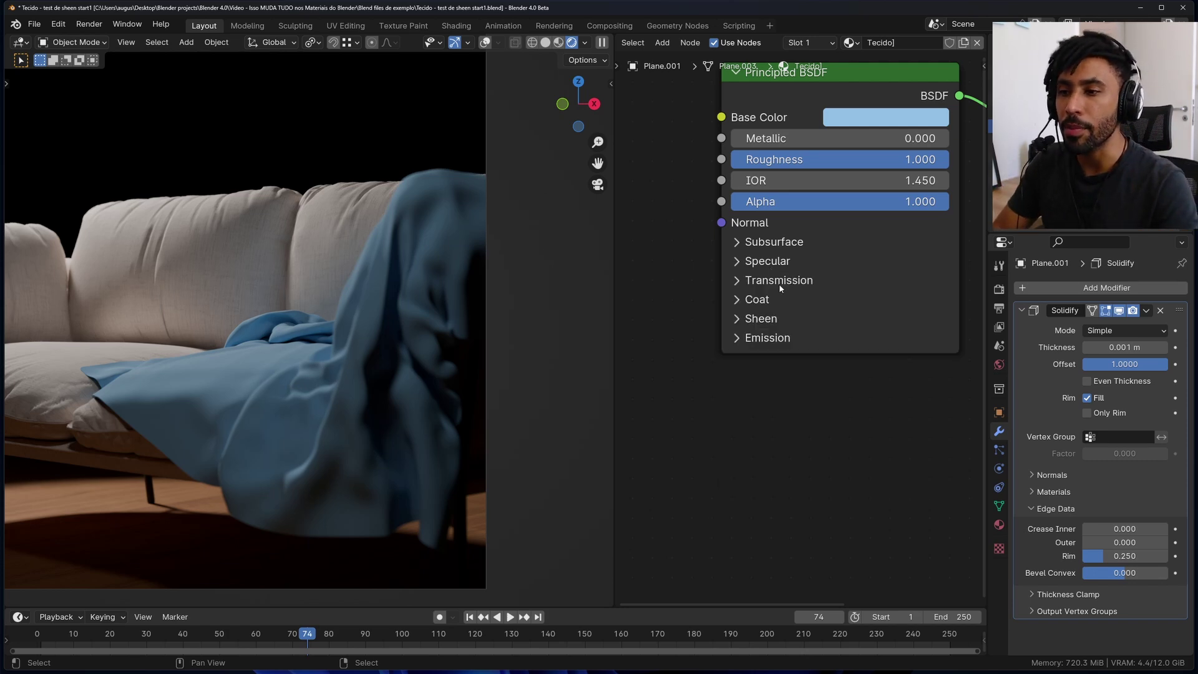
{"action": "left_click_drag", "start_coordinate": [782, 303], "coordinate": [887, 304]}
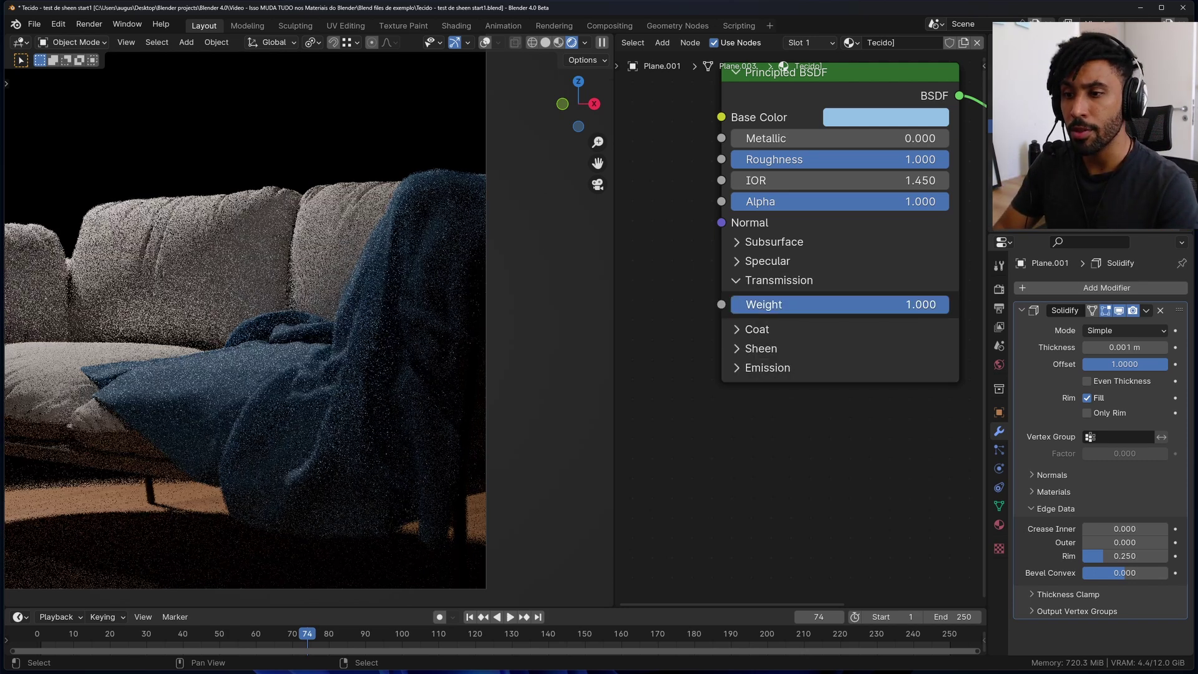
{"action": "left_click_drag", "start_coordinate": [917, 162], "coordinate": [737, 162]}
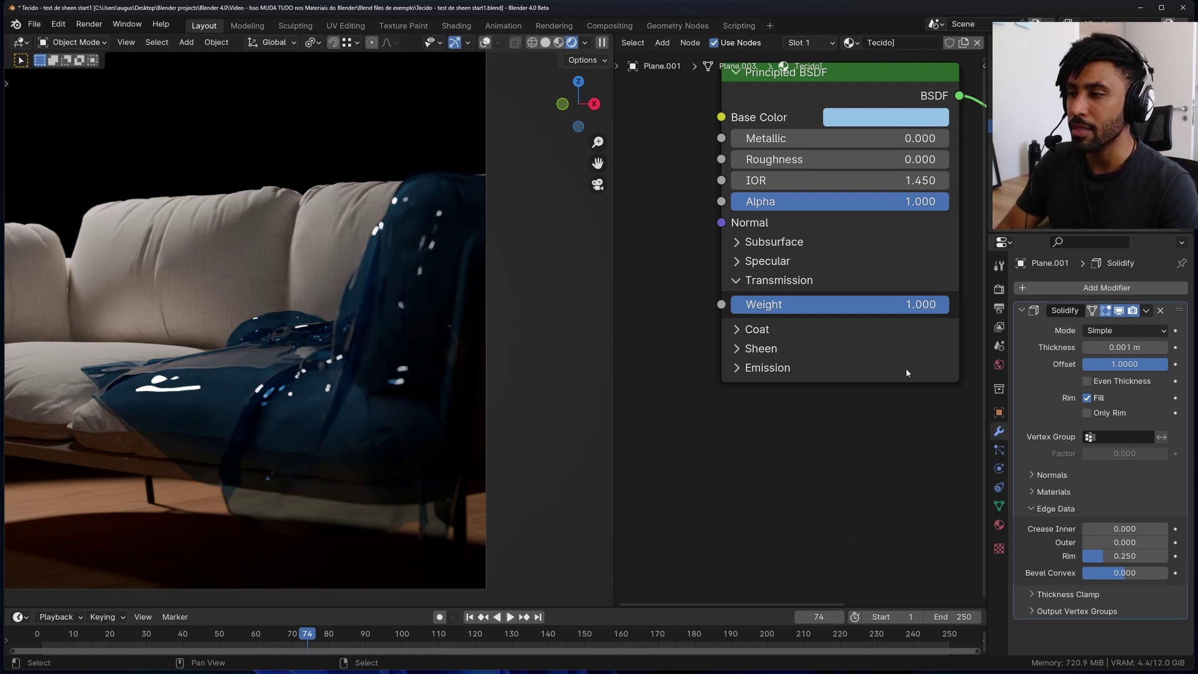
{"action": "left_click_drag", "start_coordinate": [905, 304], "coordinate": [742, 304]}
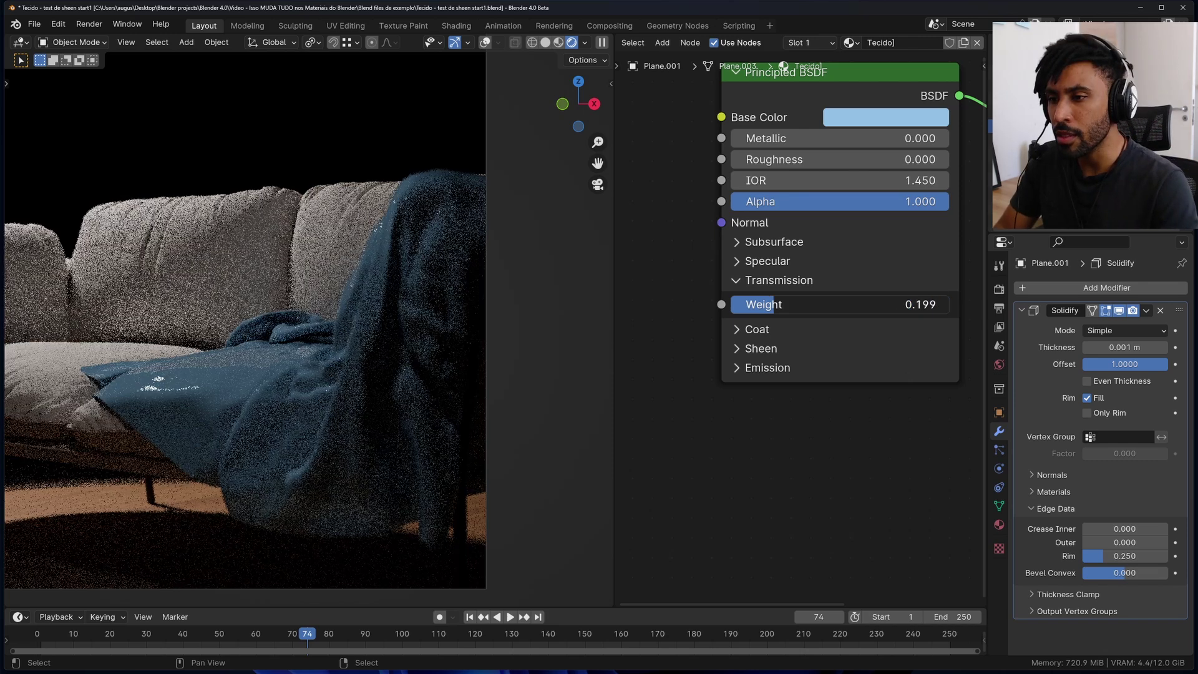
{"action": "left_click", "coordinate": [737, 281]}
{"action": "left_click", "coordinate": [757, 300]}
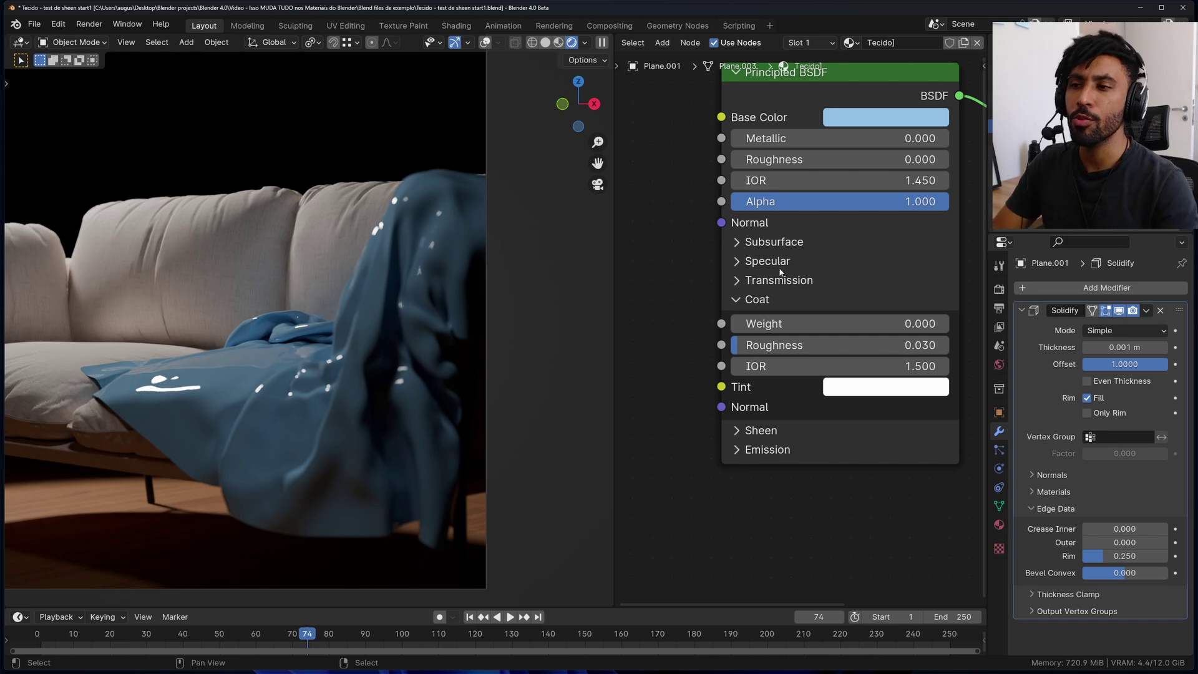
- Set cloth Roughness to 1, Coat Weight to 1 and Coat Roughness to 0.118
{"action": "left_click_drag", "start_coordinate": [774, 159], "coordinate": [942, 159]}
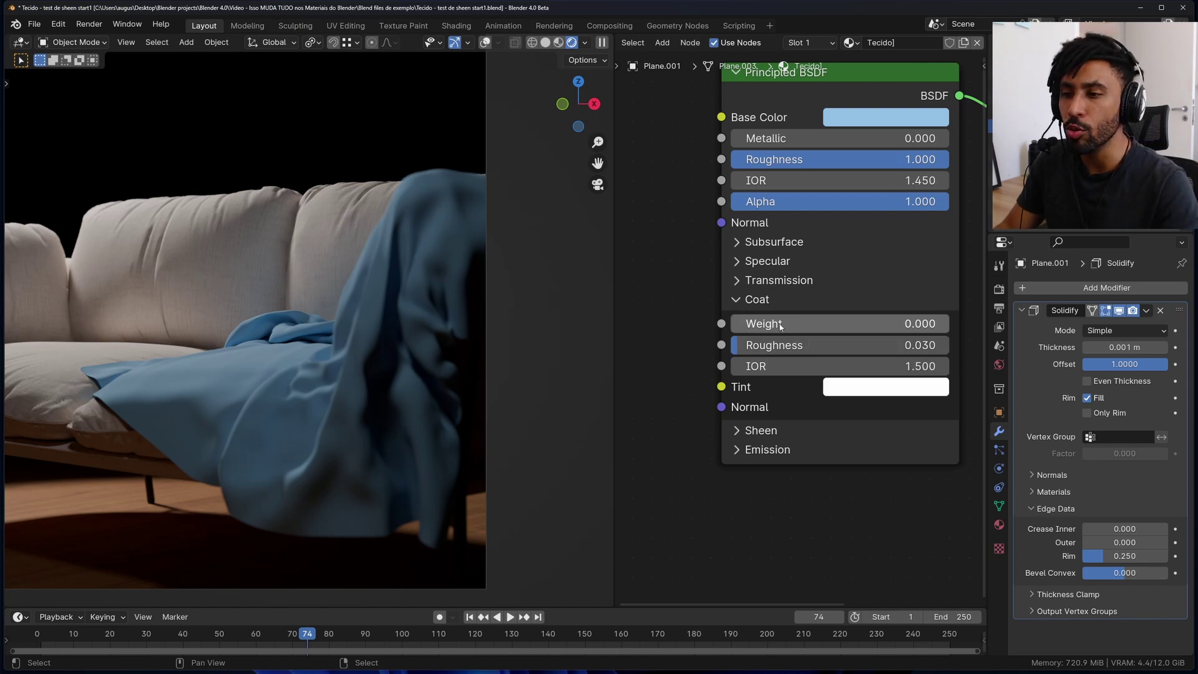
{"action": "left_click_drag", "start_coordinate": [781, 327], "coordinate": [924, 324]}
{"action": "scroll", "coordinate": [272, 316], "scroll_direction": "up", "scroll_amount": 3}
{"action": "scroll", "coordinate": [272, 316], "scroll_direction": "up", "scroll_amount": 3}
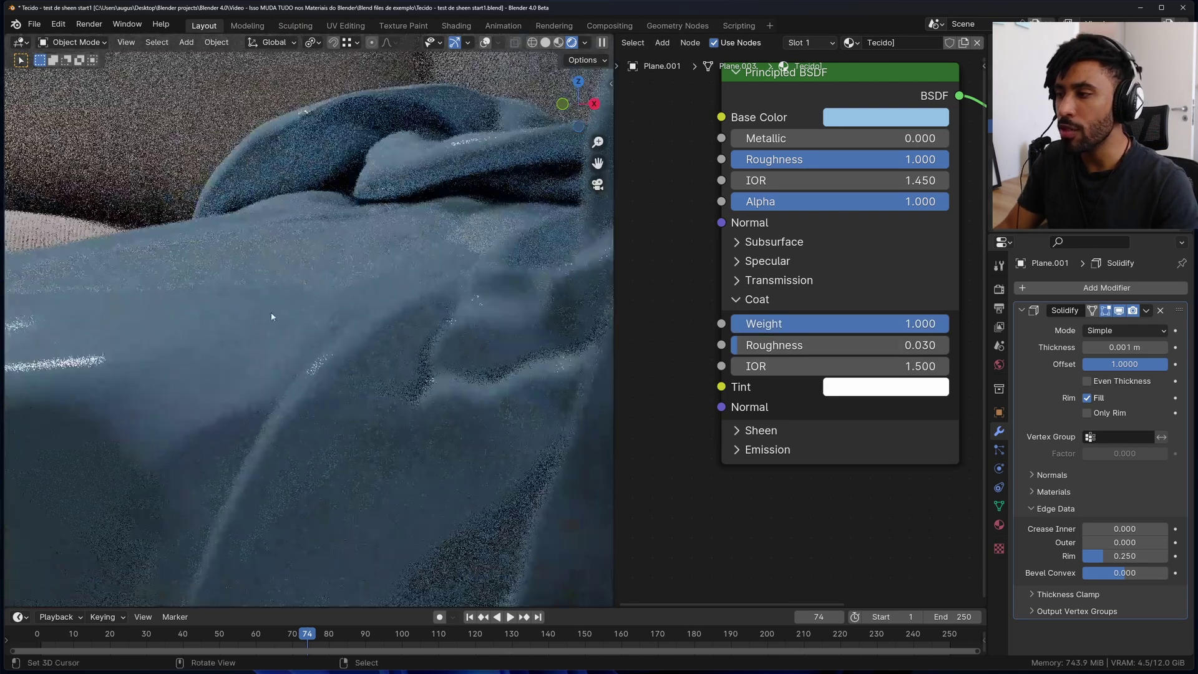
{"action": "scroll", "coordinate": [313, 291], "scroll_direction": "down", "scroll_amount": 5}
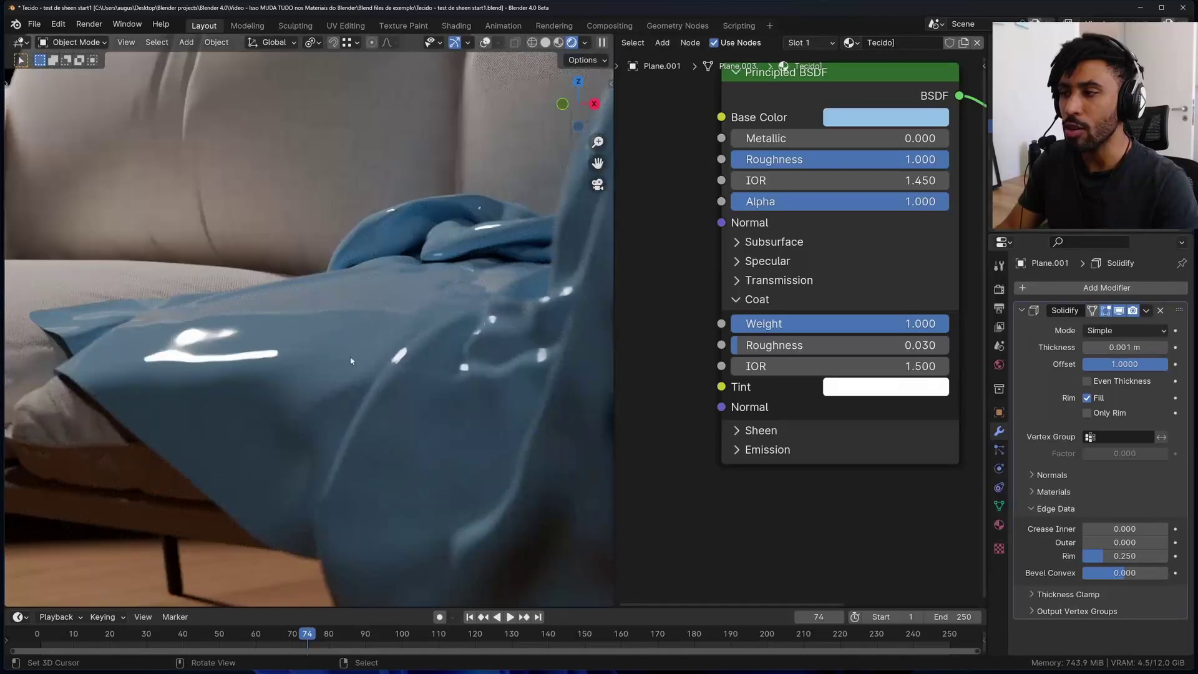
{"action": "mouse_move", "coordinate": [780, 345]}
{"action": "left_mouse_down"}
{"action": "mouse_move", "coordinate": [901, 345]}
{"action": "mouse_move", "coordinate": [792, 345]}
{"action": "left_mouse_up"}
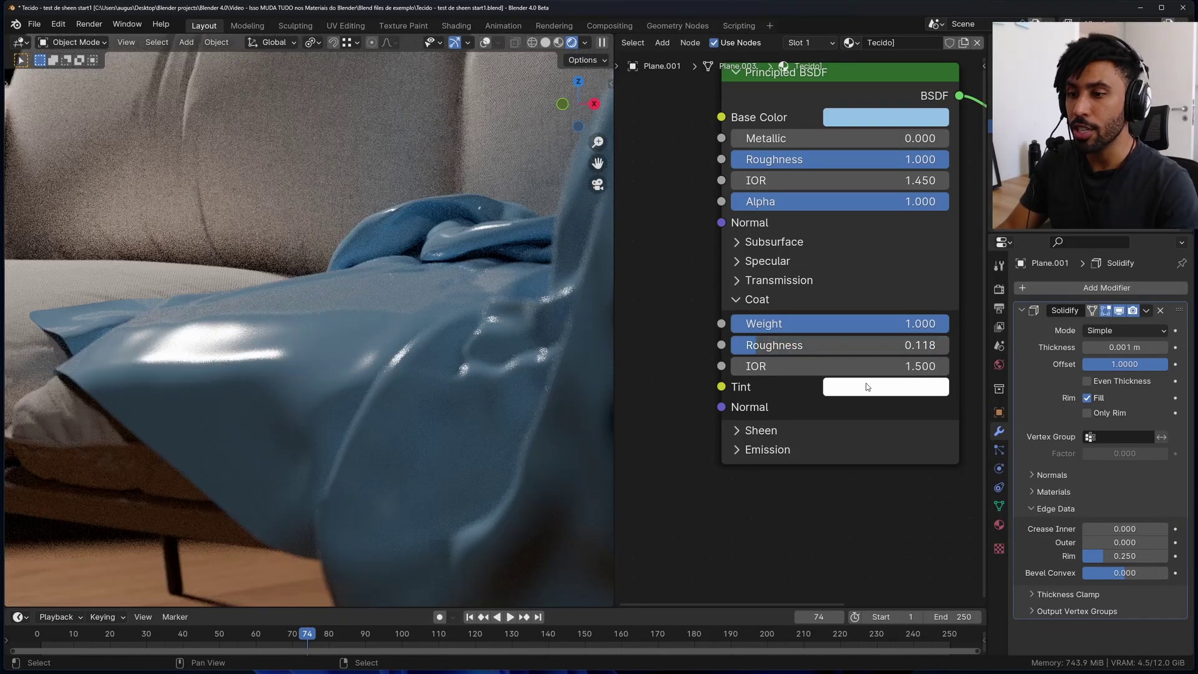
- Try a red Coat Tint, then settle on a near-white tint
{"action": "left_click", "coordinate": [886, 387]}
{"action": "left_click", "coordinate": [923, 236]}
{"action": "mouse_move", "coordinate": [923, 236]}
{"action": "left_mouse_down"}
{"action": "mouse_move", "coordinate": [899, 125]}
{"action": "mouse_move", "coordinate": [917, 167]}
{"action": "left_mouse_up"}
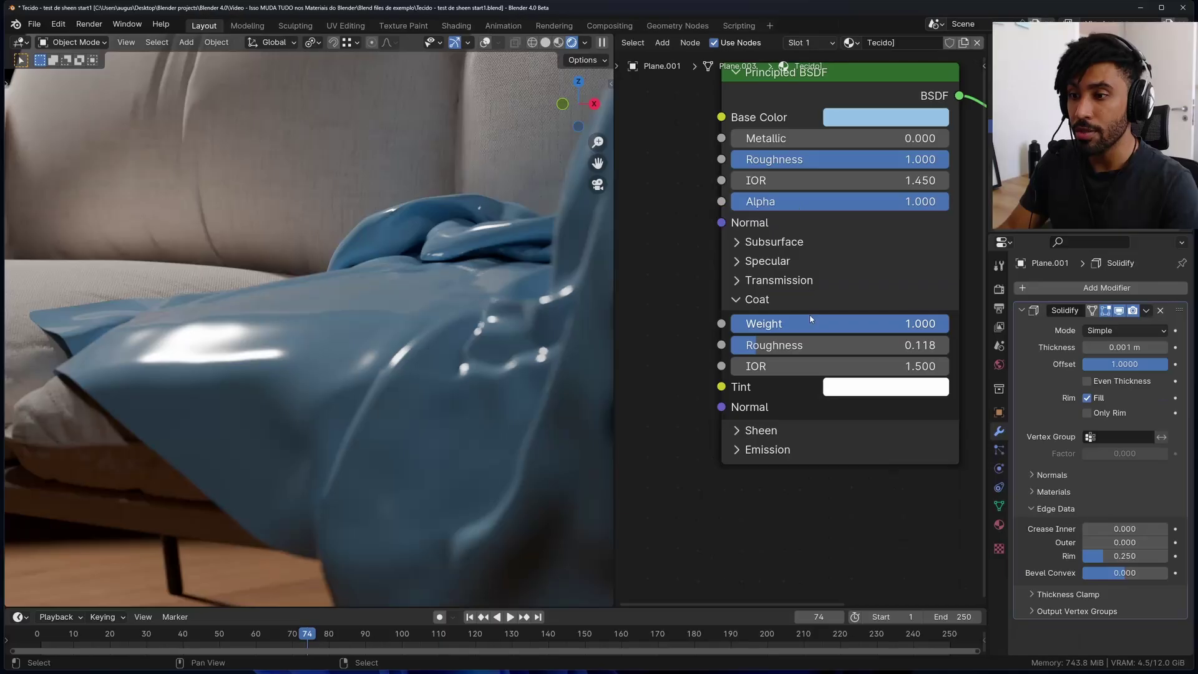
{"action": "scroll", "coordinate": [810, 319], "scroll_direction": "down", "scroll_amount": 2}
{"action": "scroll", "coordinate": [811, 300], "scroll_direction": "down", "scroll_amount": 2}
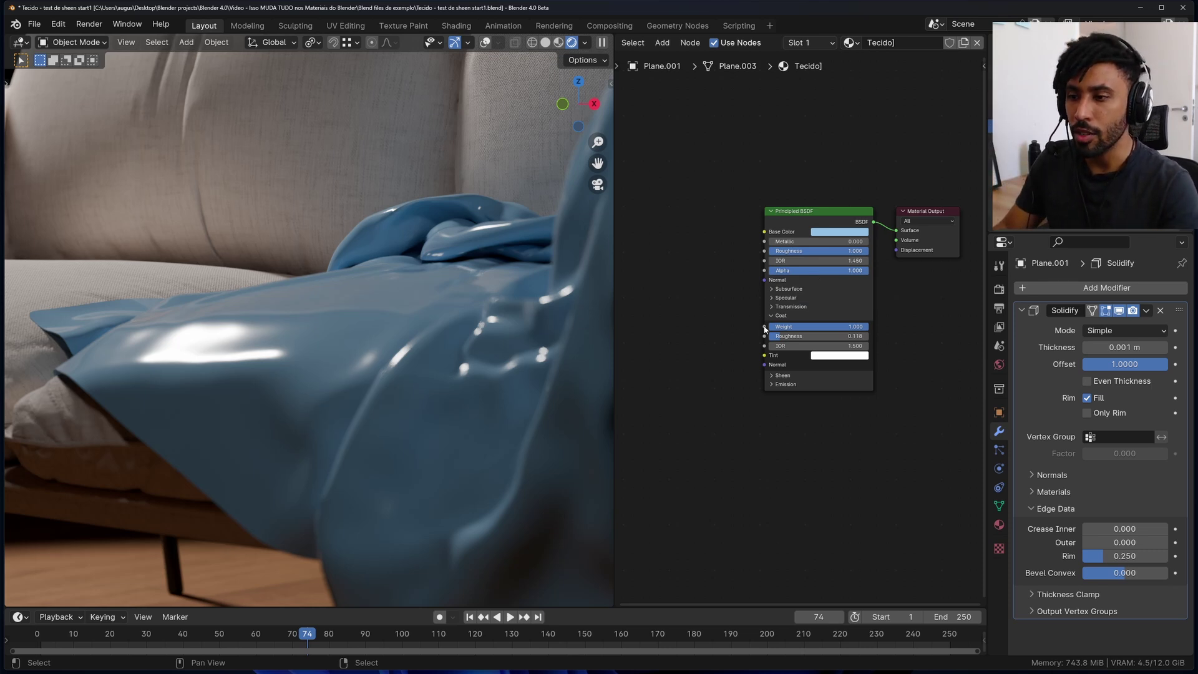
{"action": "left_click_drag", "start_coordinate": [765, 329], "coordinate": [630, 334]}
{"action": "scroll", "coordinate": [767, 423], "scroll_direction": "up", "scroll_amount": 3}
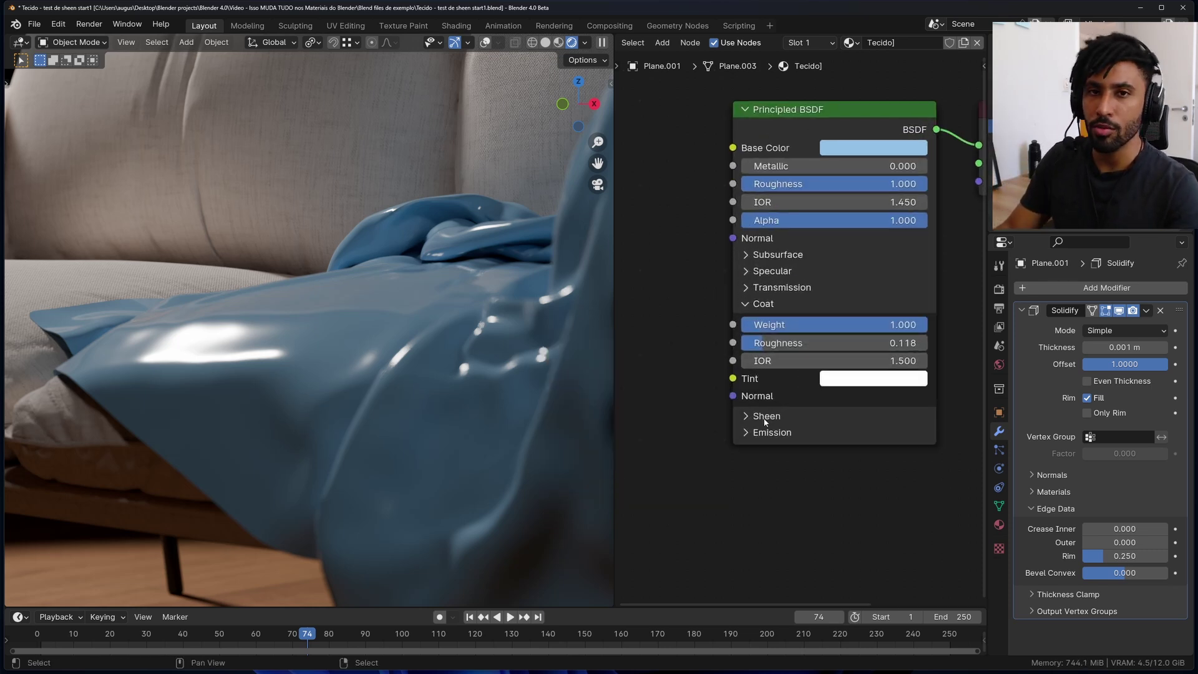
- Show the Sheen settings, view the sofa through the scene camera, and set Sheen Weight to 1.000
{"action": "left_click", "coordinate": [763, 304]}
{"action": "key", "text": "KP_0"}
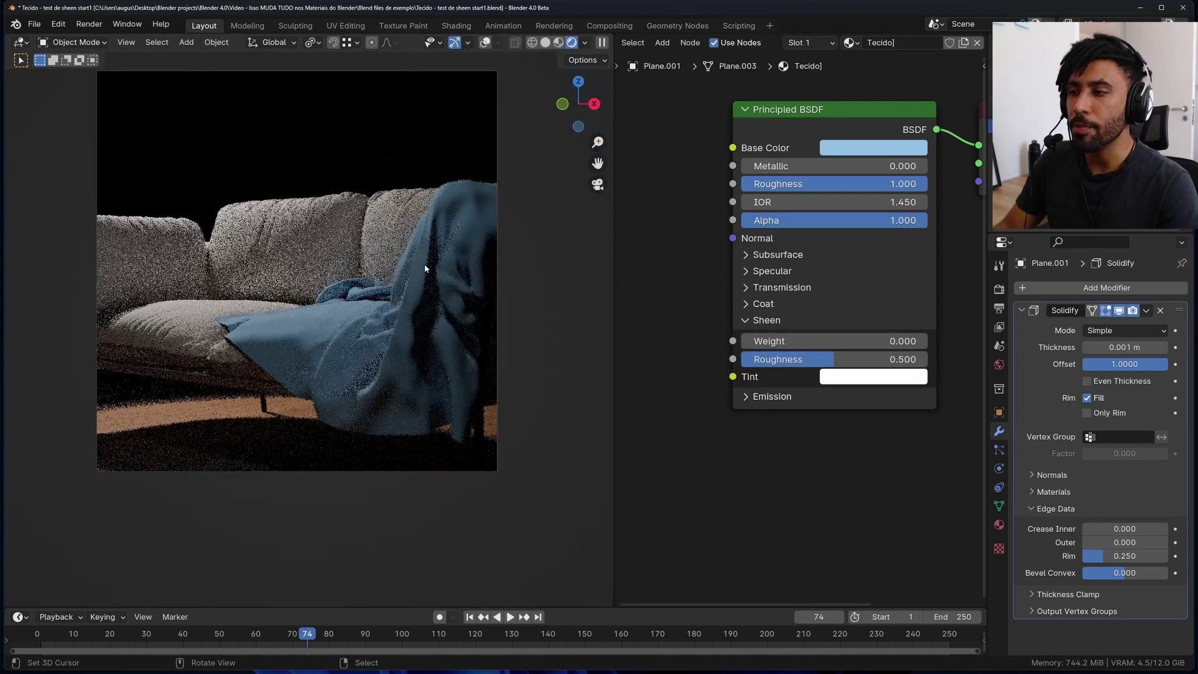
{"action": "scroll", "coordinate": [338, 312], "scroll_direction": "up", "scroll_amount": 3}
{"action": "mouse_move", "coordinate": [339, 312]}
{"action": "middle_mouse_down", "text": "shift"}
{"action": "mouse_move", "coordinate": [376, 261]}
{"action": "mouse_move", "coordinate": [510, 193]}
{"action": "middle_mouse_up", "text": "shift"}
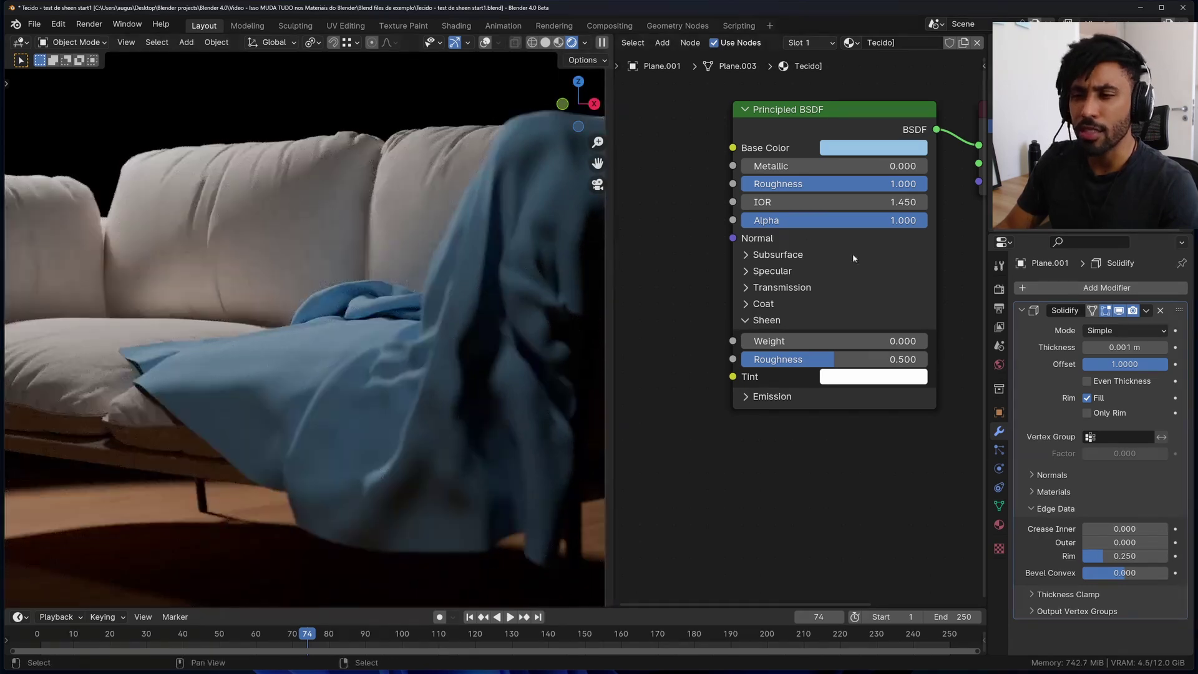
{"action": "left_click_drag", "start_coordinate": [810, 344], "coordinate": [927, 342]}
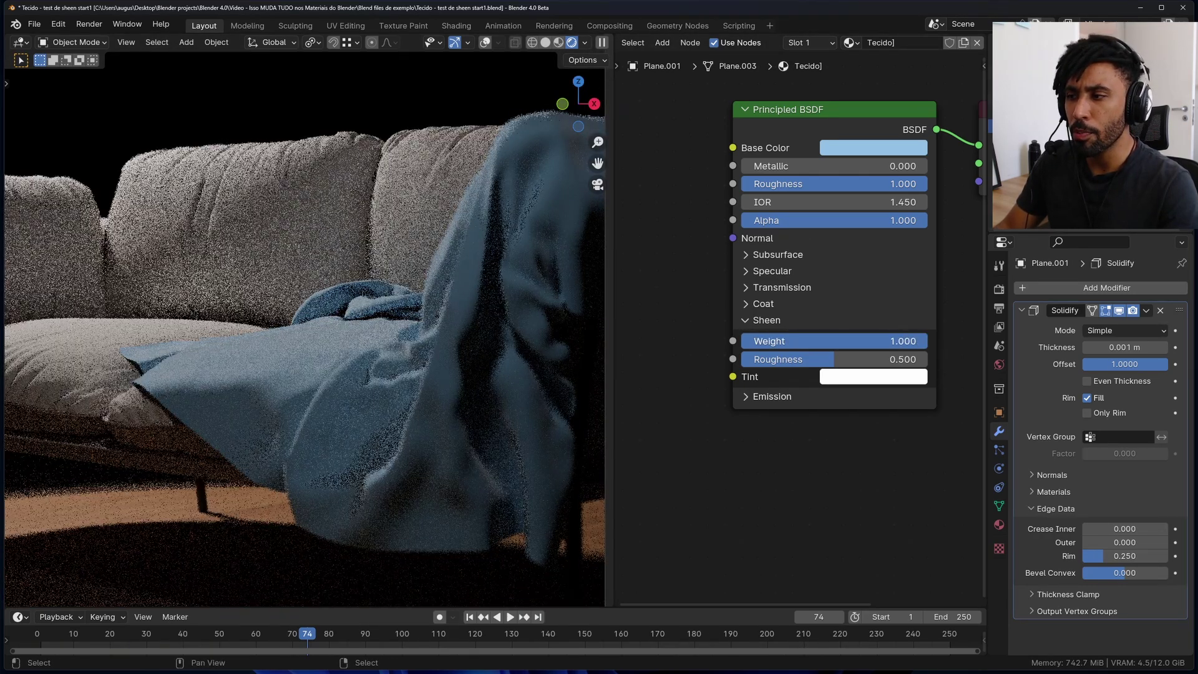
- Compare the cloth with Sheen Weight 0 versus 1, keeping it at 1.000
{"action": "middle_click_drag", "start_coordinate": [530, 341], "coordinate": [474, 304], "text": "shift"}
{"action": "scroll", "coordinate": [437, 257], "scroll_direction": "up", "scroll_amount": 3}
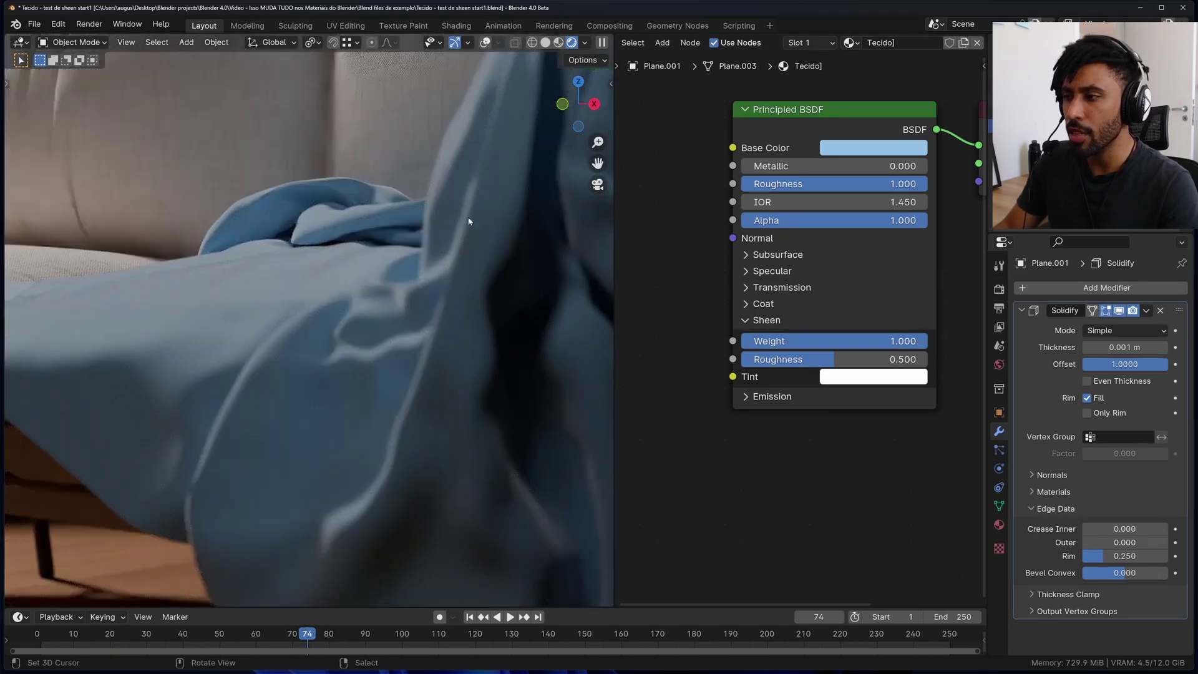
{"action": "middle_click_drag", "start_coordinate": [393, 262], "coordinate": [435, 247], "text": "shift"}
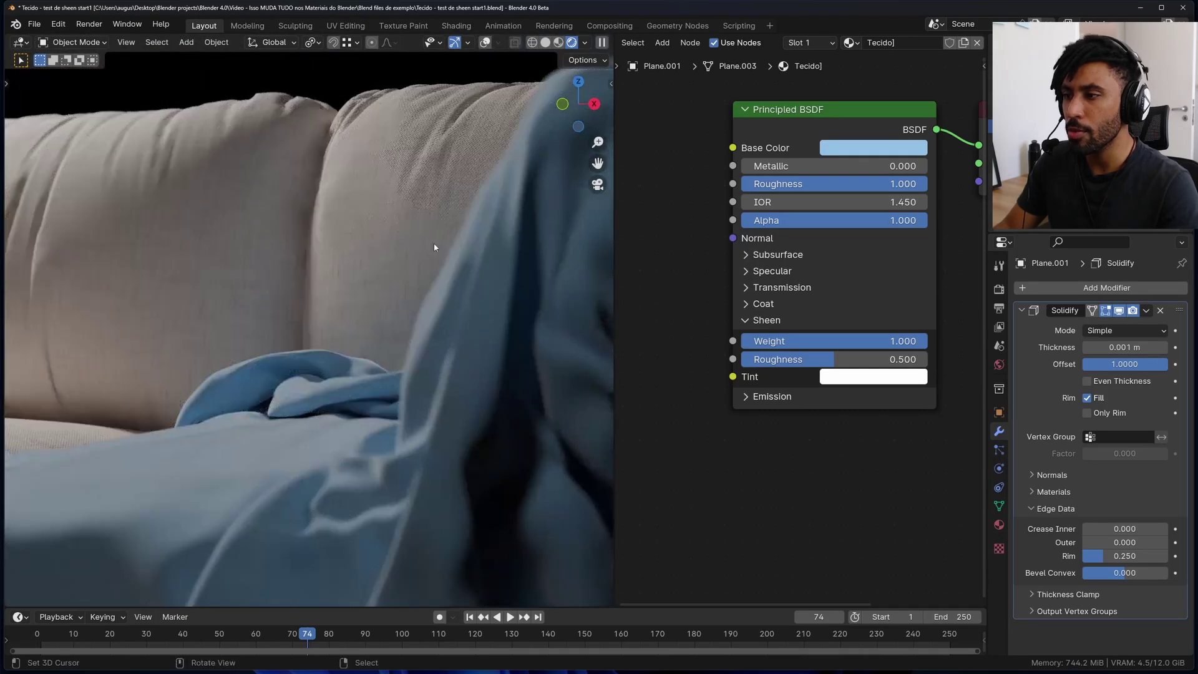
{"action": "key", "text": "ctrl+z"}
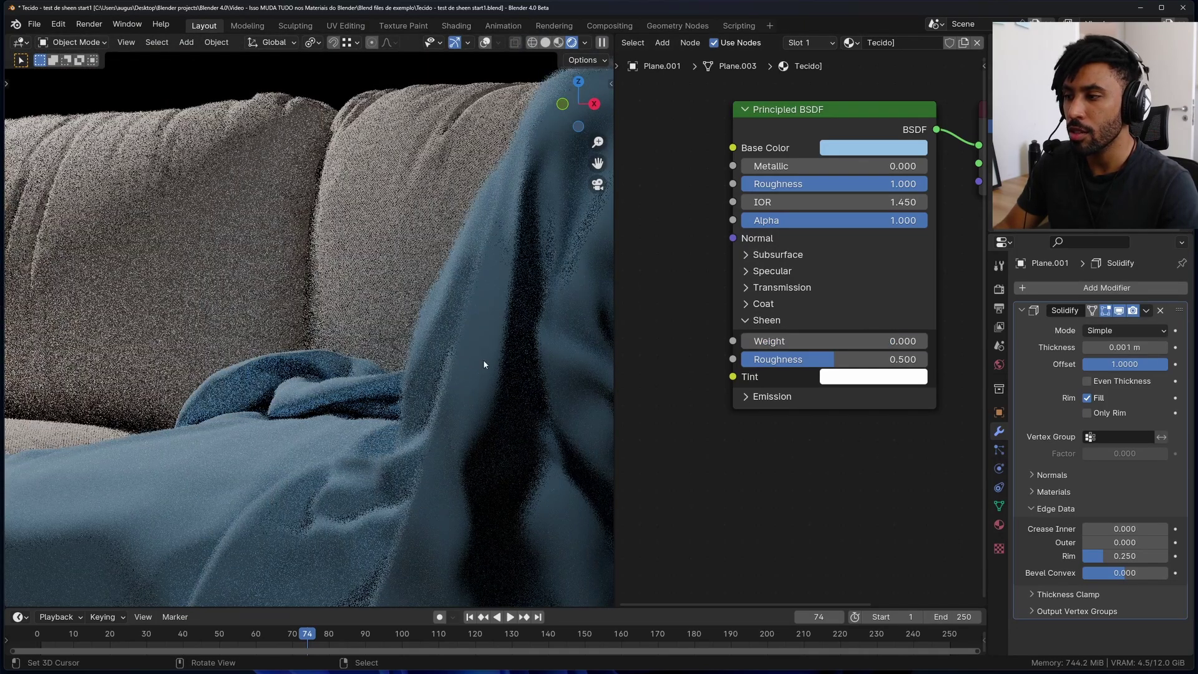
{"action": "key", "text": "ctrl+shift+z"}
- Raise Sheen Roughness slightly to 0.527
{"action": "middle_click_drag", "start_coordinate": [237, 368], "coordinate": [312, 350]}
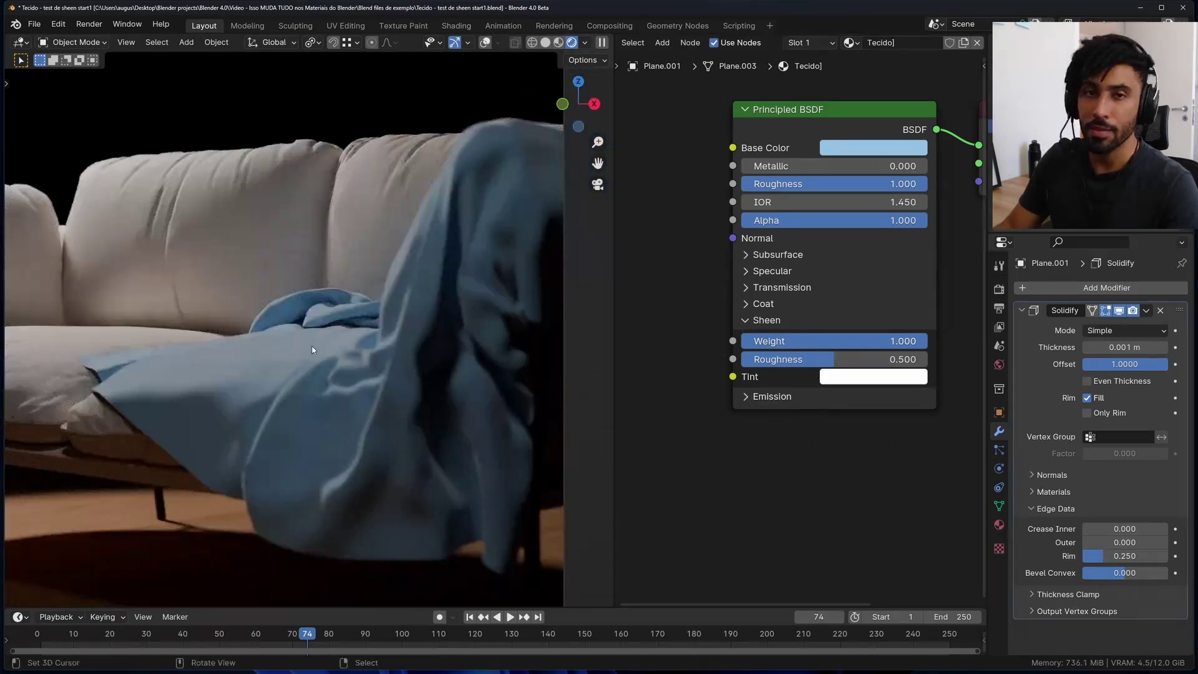
{"action": "scroll", "coordinate": [801, 329], "scroll_direction": "up", "scroll_amount": 2}
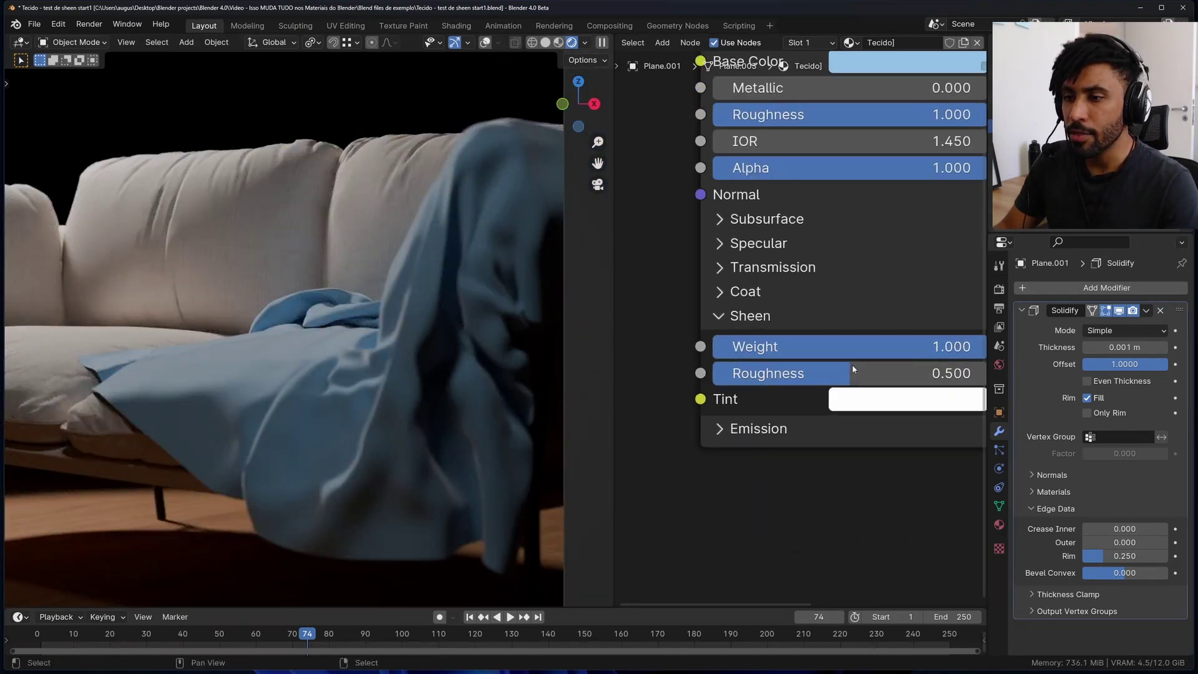
{"action": "mouse_move", "coordinate": [852, 368]}
{"action": "left_mouse_down"}
{"action": "mouse_move", "coordinate": [807, 374]}
{"action": "mouse_move", "coordinate": [853, 372]}
{"action": "left_mouse_up"}
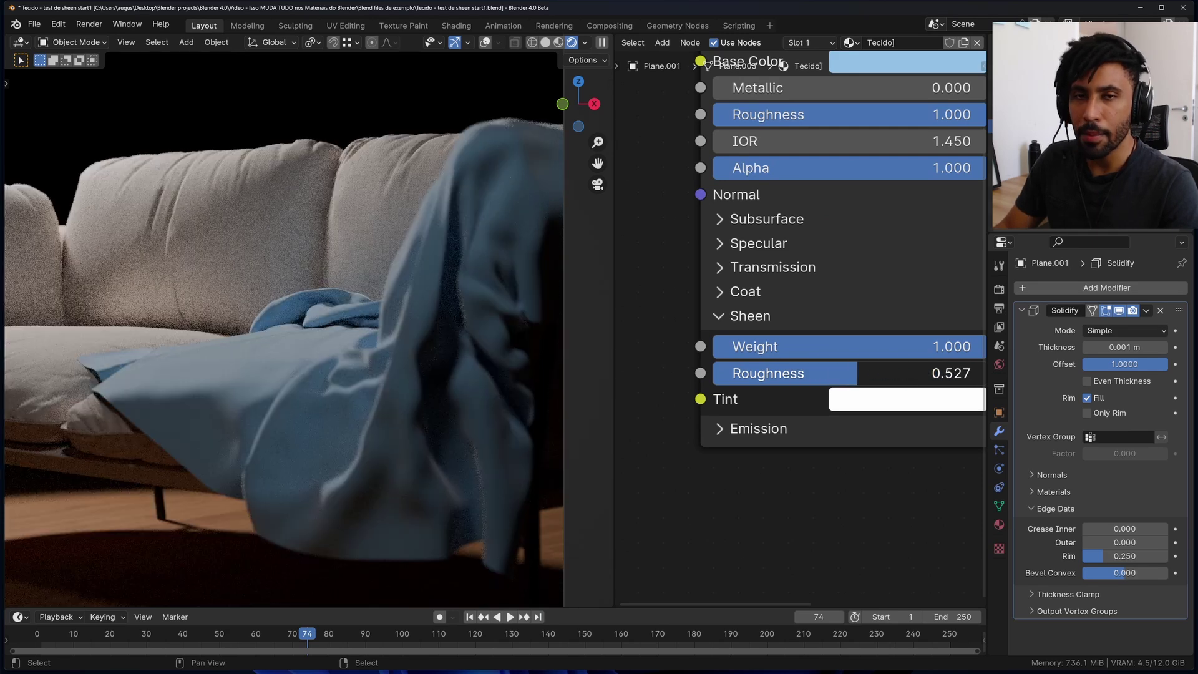
- Expand the Coat panel and set Coat Weight 1.000 and Coat Roughness 0.444
{"action": "left_click", "coordinate": [746, 292], "text": "ctrl"}
{"action": "scroll", "coordinate": [807, 344], "scroll_direction": "down", "scroll_amount": 1}
{"action": "scroll", "coordinate": [807, 345], "scroll_direction": "down", "scroll_amount": 1}
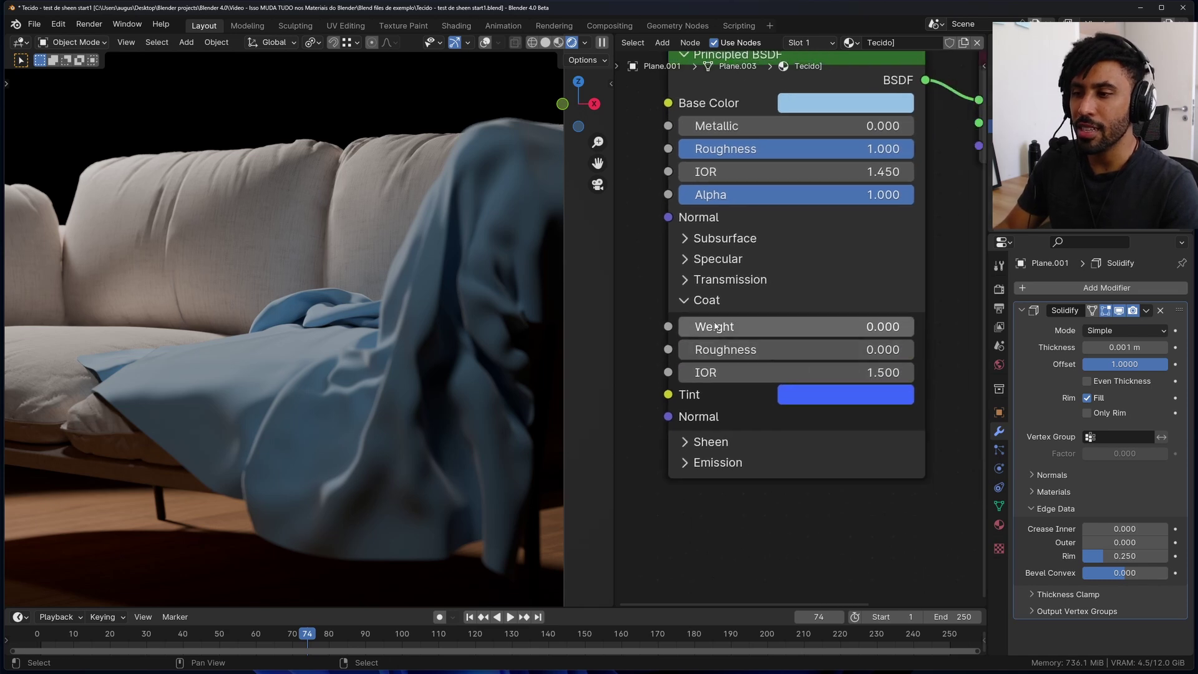
{"action": "mouse_move", "coordinate": [805, 326]}
{"action": "left_mouse_down"}
{"action": "mouse_move", "coordinate": [787, 326]}
{"action": "mouse_move", "coordinate": [914, 326]}
{"action": "left_mouse_up"}
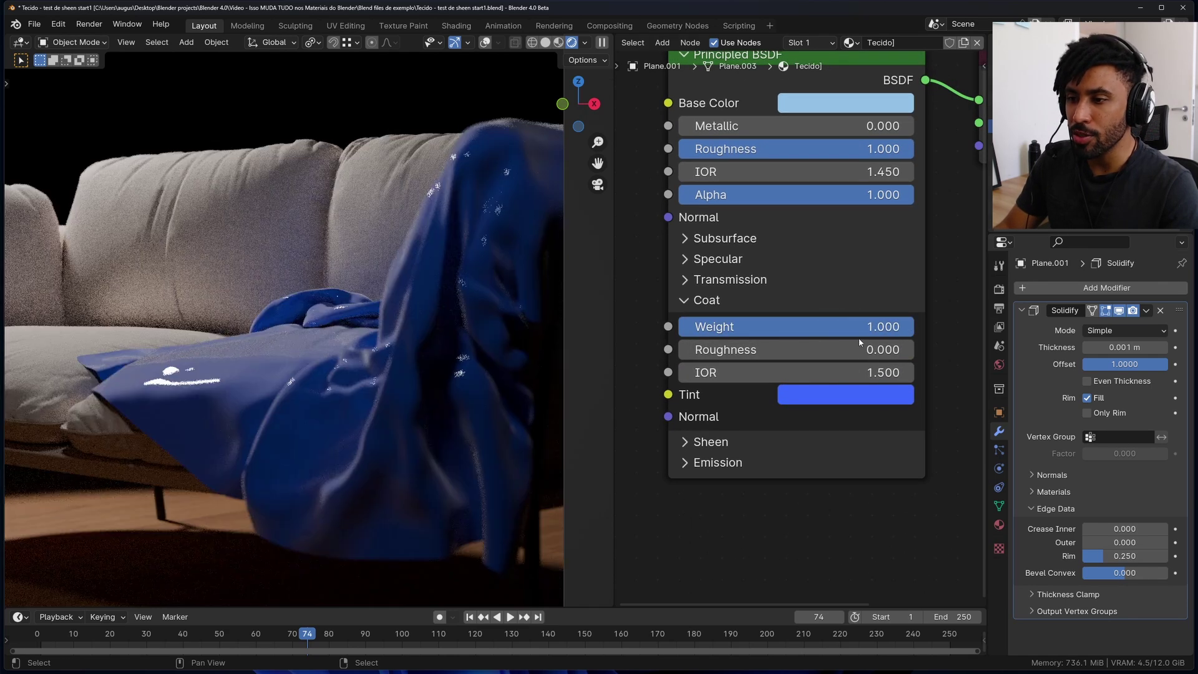
{"action": "mouse_move", "coordinate": [805, 349]}
{"action": "left_mouse_down"}
{"action": "mouse_move", "coordinate": [916, 349]}
{"action": "mouse_move", "coordinate": [879, 350]}
{"action": "left_mouse_up"}
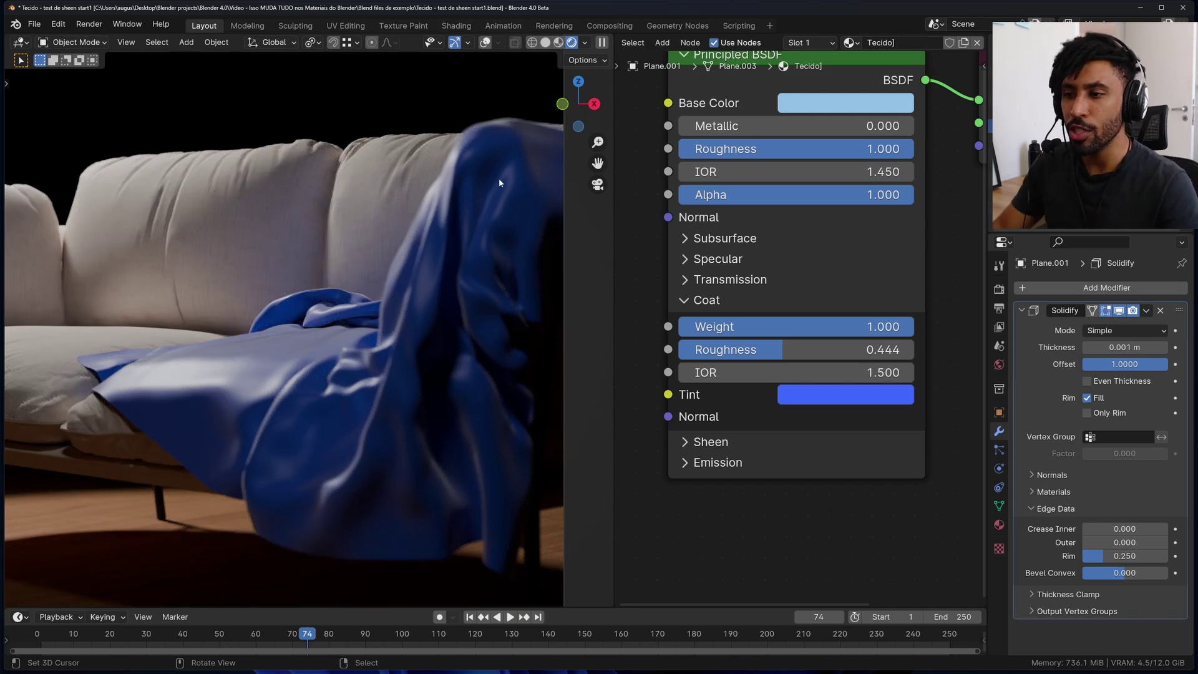
{"action": "scroll", "coordinate": [793, 281], "scroll_direction": "down", "scroll_amount": 3}
{"action": "middle_click_drag", "start_coordinate": [718, 294], "coordinate": [855, 294]}
- Add a Voronoi Texture ('voro') and link its Distance output to Coat Weight
{"action": "left_click_drag", "start_coordinate": [878, 287], "coordinate": [640, 292]}
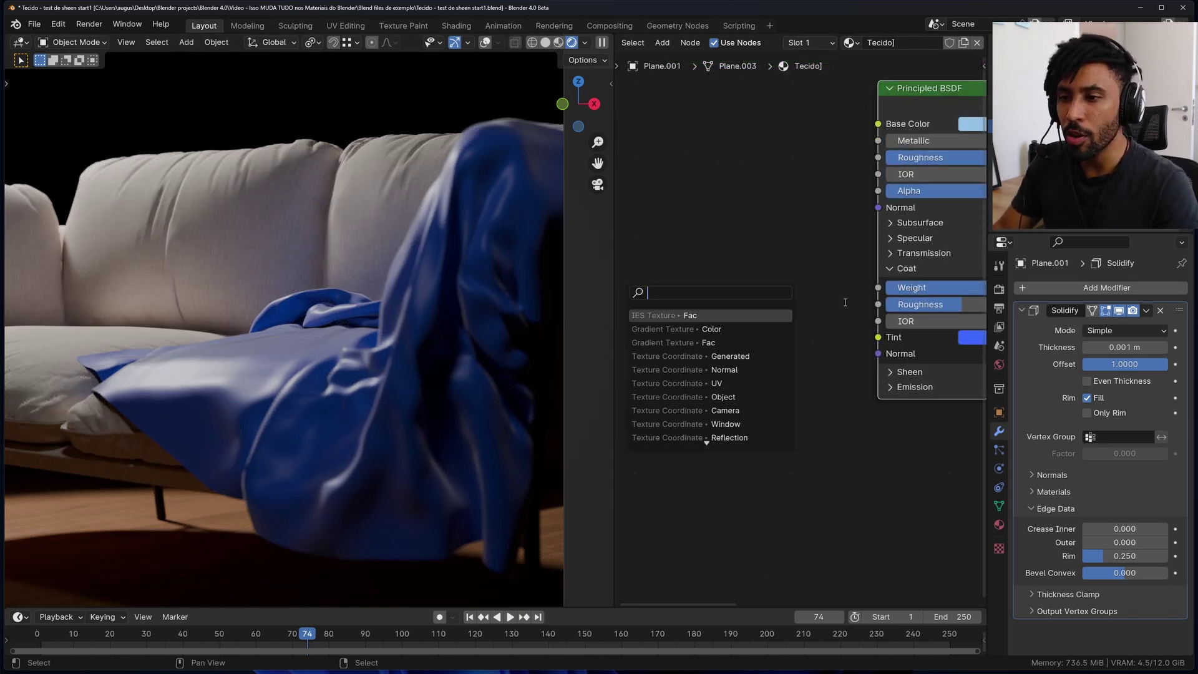
{"action": "key", "text": "Escape"}
{"action": "scroll", "coordinate": [805, 306], "scroll_direction": "up", "scroll_amount": 3}
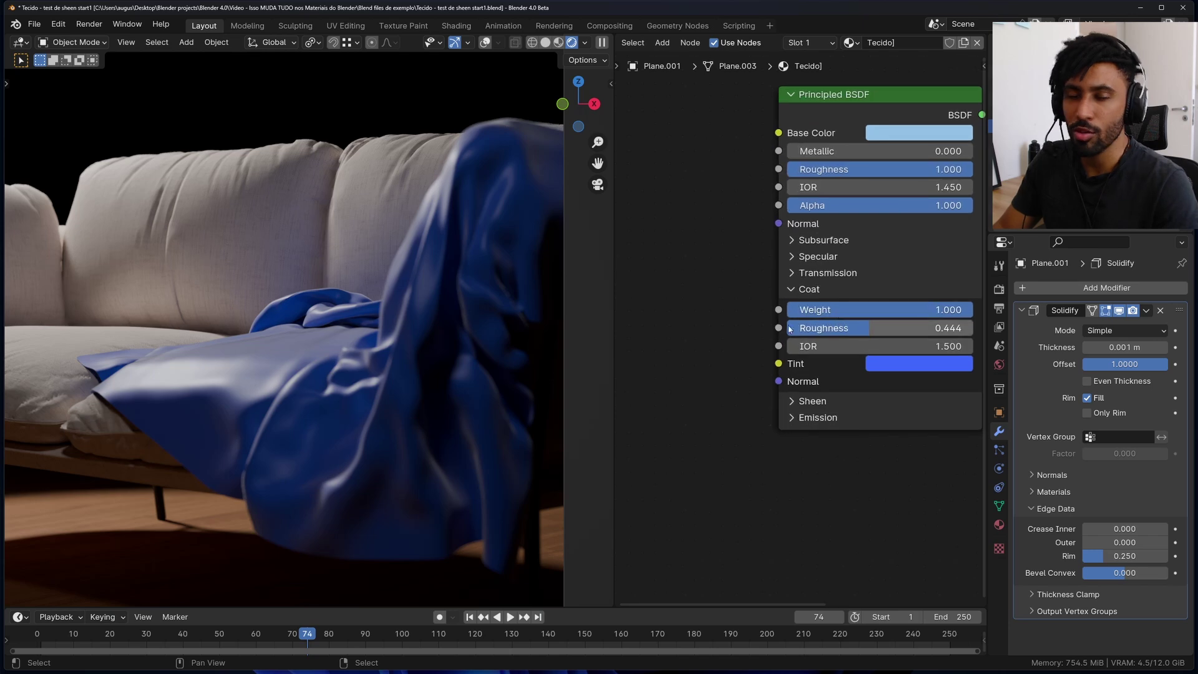
{"action": "middle_click_drag", "start_coordinate": [788, 327], "coordinate": [848, 294]}
{"action": "left_click_drag", "start_coordinate": [840, 294], "coordinate": [761, 215]}
{"action": "type", "text": "voro"}
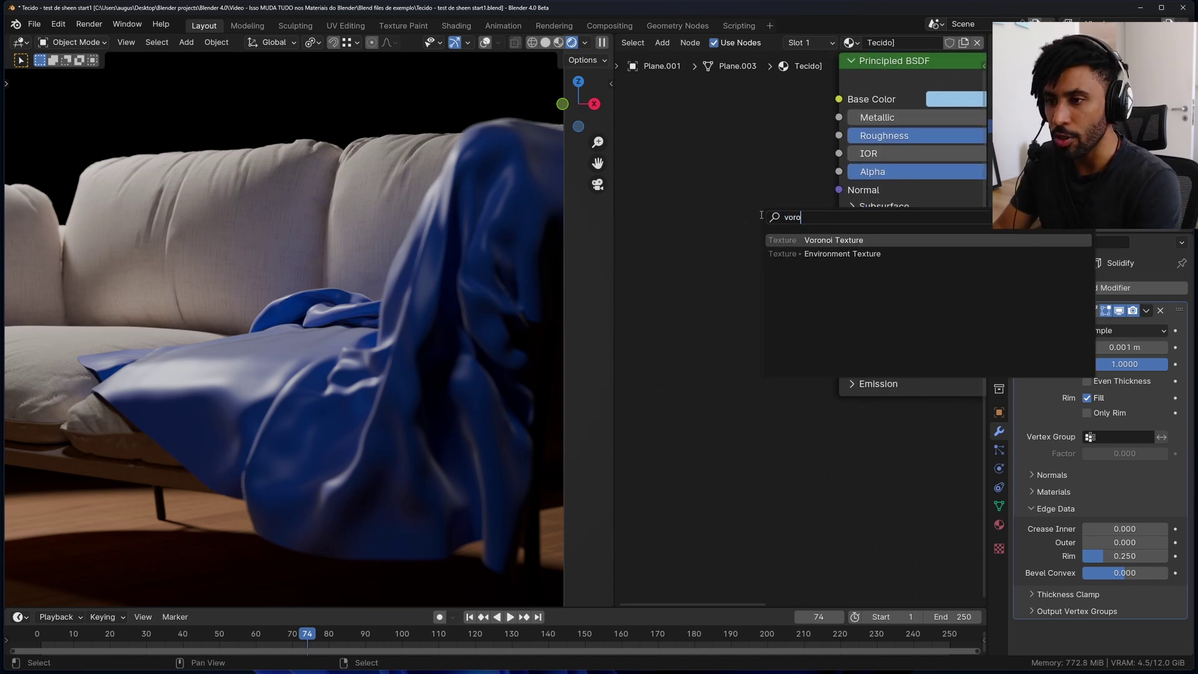
{"action": "left_click", "coordinate": [804, 240]}
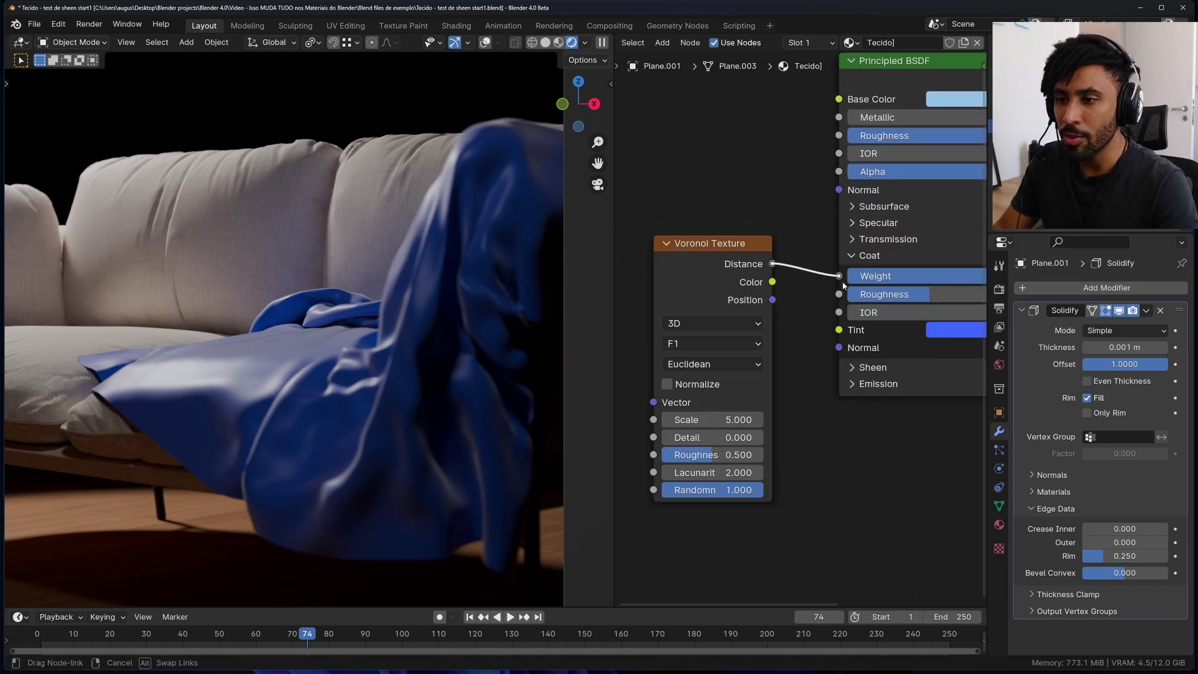
{"action": "left_click_drag", "start_coordinate": [844, 285], "coordinate": [843, 284]}
- Set Coat Roughness to 1.000 and Voronoi Scale to 28.2, briefly previewing the pattern
{"action": "scroll", "coordinate": [840, 283], "scroll_direction": "down", "scroll_amount": 2}
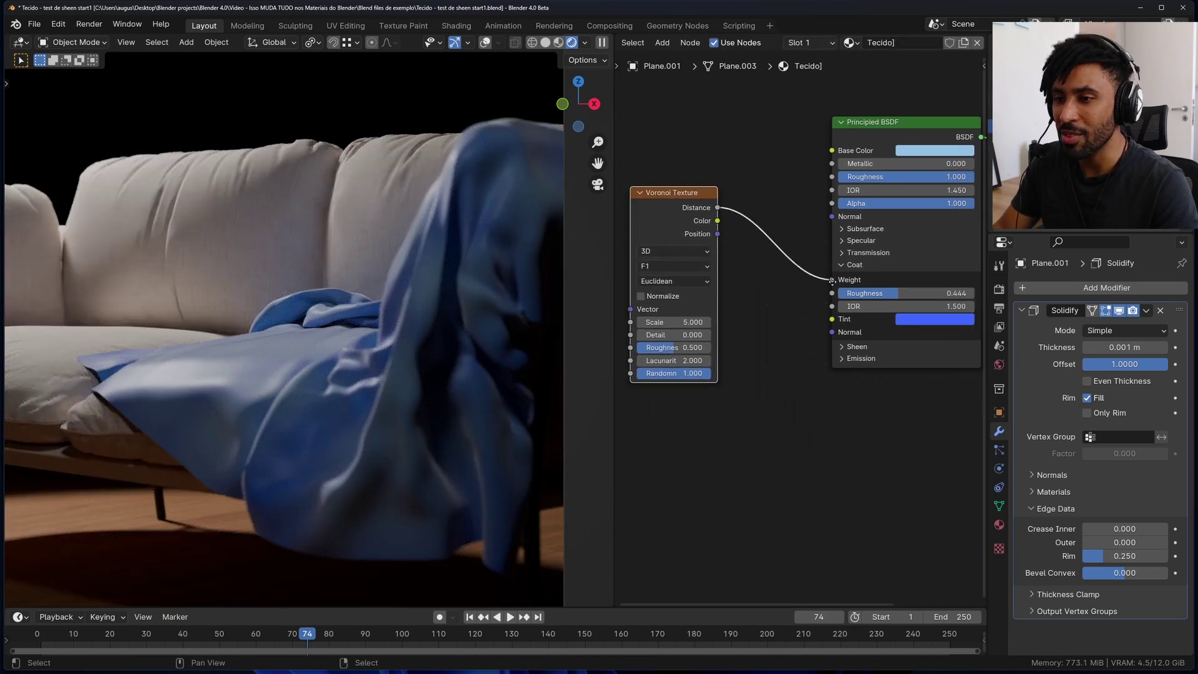
{"action": "middle_click_drag", "start_coordinate": [906, 293], "coordinate": [849, 279]}
{"action": "left_click_drag", "start_coordinate": [849, 279], "coordinate": [917, 279]}
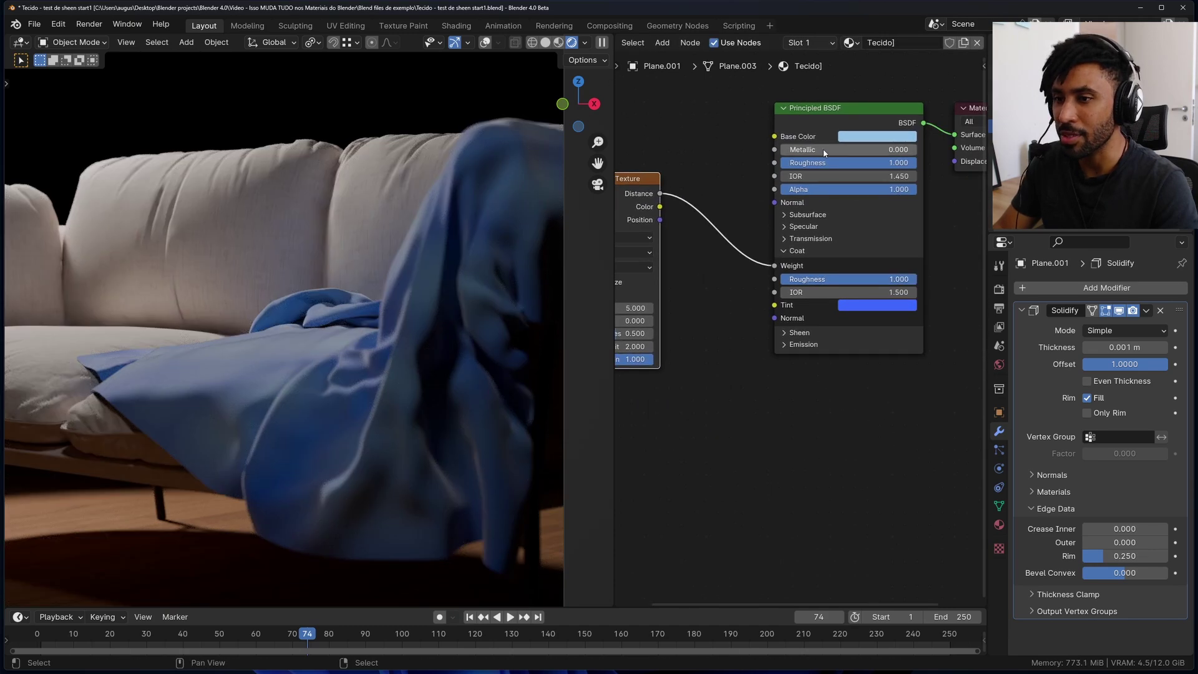
{"action": "middle_click_drag", "start_coordinate": [823, 153], "coordinate": [923, 37]}
{"action": "left_click", "coordinate": [705, 56], "text": "ctrl+shift"}
{"action": "left_click_drag", "start_coordinate": [705, 282], "coordinate": [774, 282]}
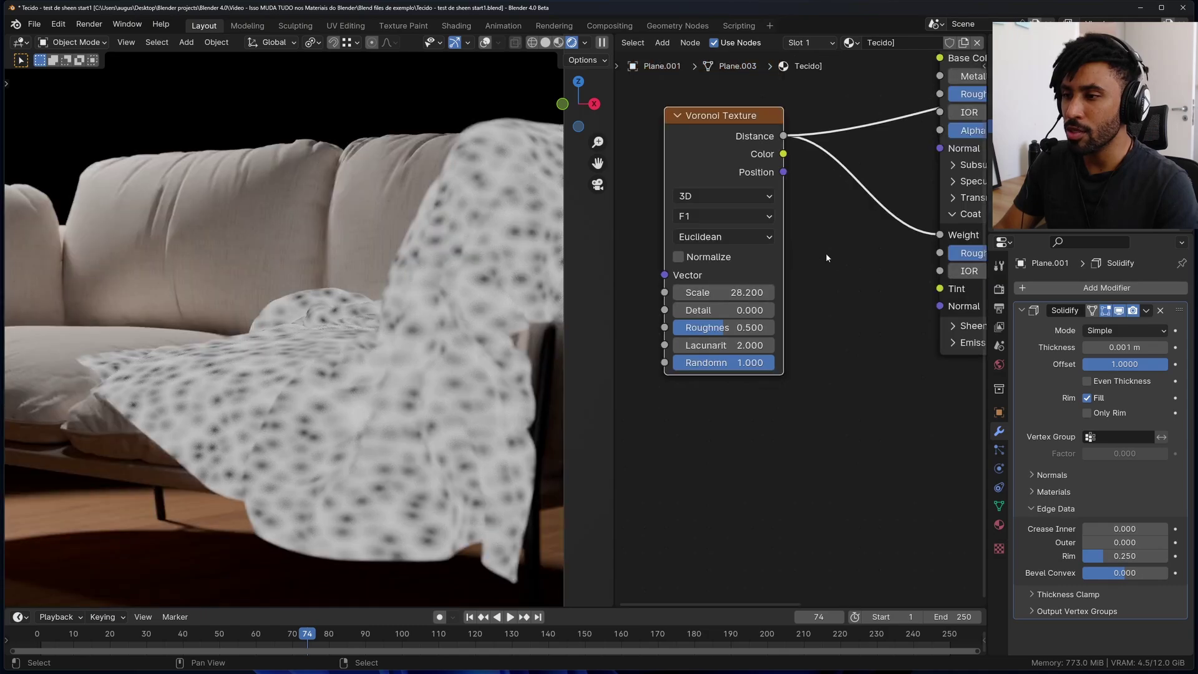
{"action": "scroll", "coordinate": [826, 253], "scroll_direction": "down", "scroll_amount": 2}
{"action": "left_click", "coordinate": [905, 150], "text": "ctrl+shift"}
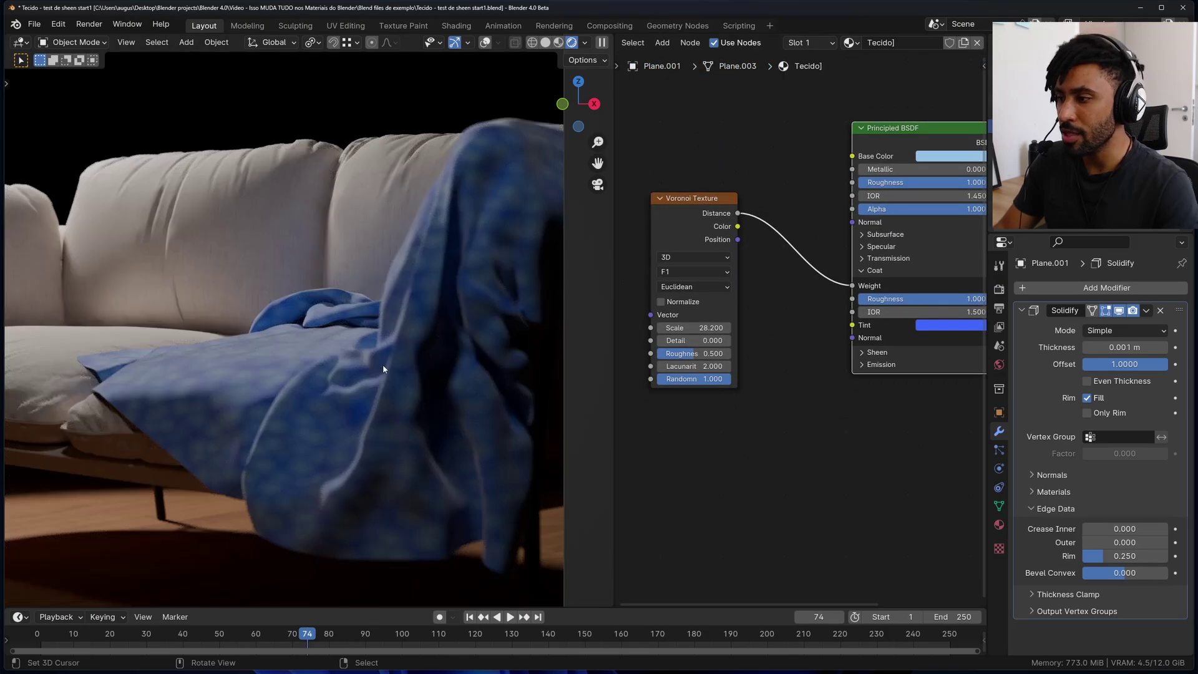
{"action": "scroll", "coordinate": [383, 368], "scroll_direction": "up", "scroll_amount": 3}
{"action": "scroll", "coordinate": [780, 272], "scroll_direction": "down", "scroll_amount": 2}
- Add a Noise Texture node below the Voronoi node
{"action": "key", "text": "shift+a"}
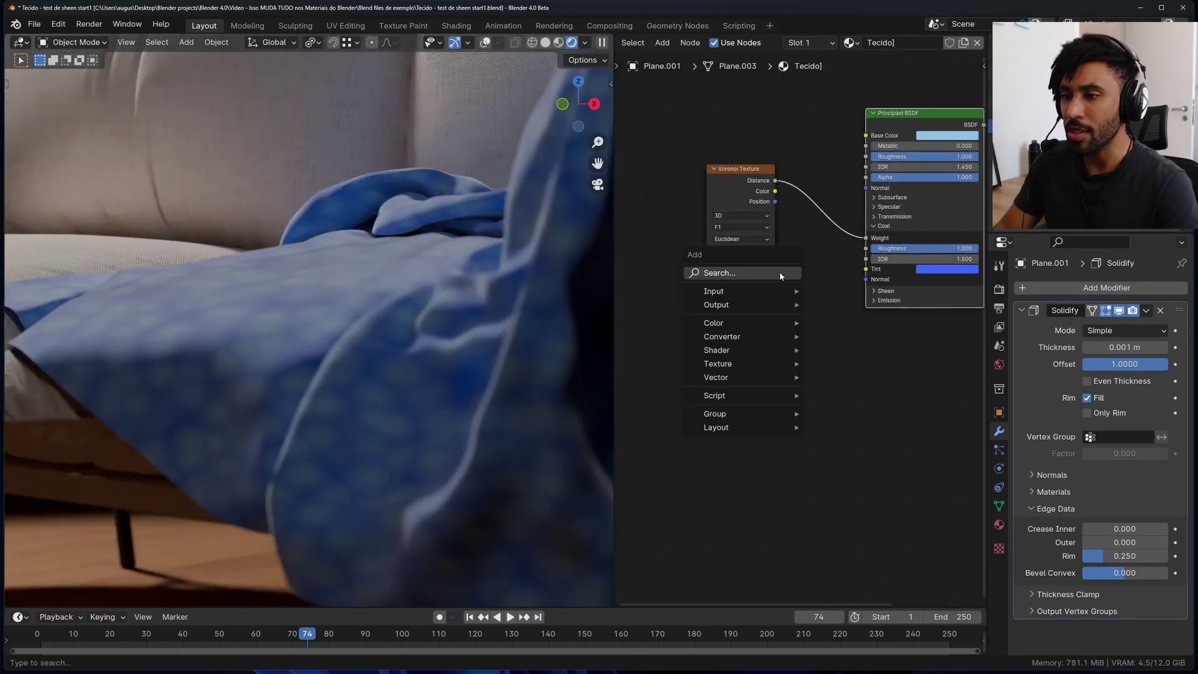
{"action": "type", "text": "noise"}
{"action": "key", "text": "Return"}
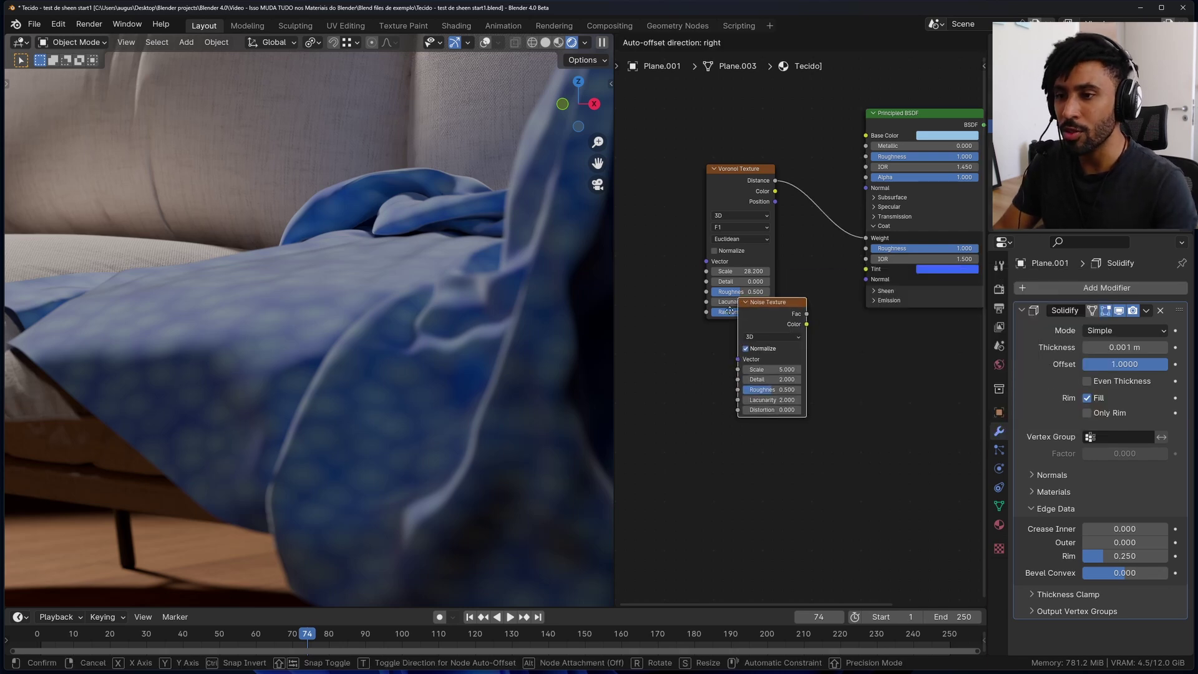
{"action": "left_click", "coordinate": [774, 328]}
{"action": "scroll", "coordinate": [811, 324], "scroll_direction": "up", "scroll_amount": 2}
- Link the Noise Fac (Scale 35.7) to Sheen Weight, with Sheen Roughness 0.884
{"action": "left_click", "coordinate": [888, 273]}
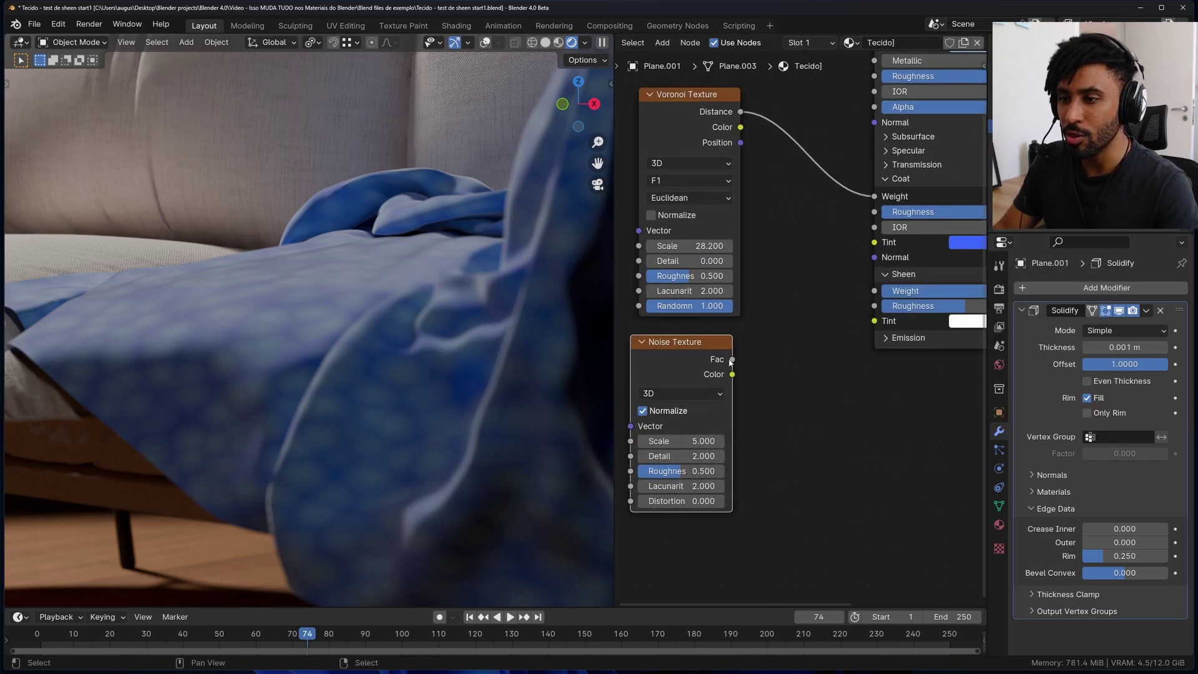
{"action": "left_click", "coordinate": [708, 344], "text": "ctrl+shift"}
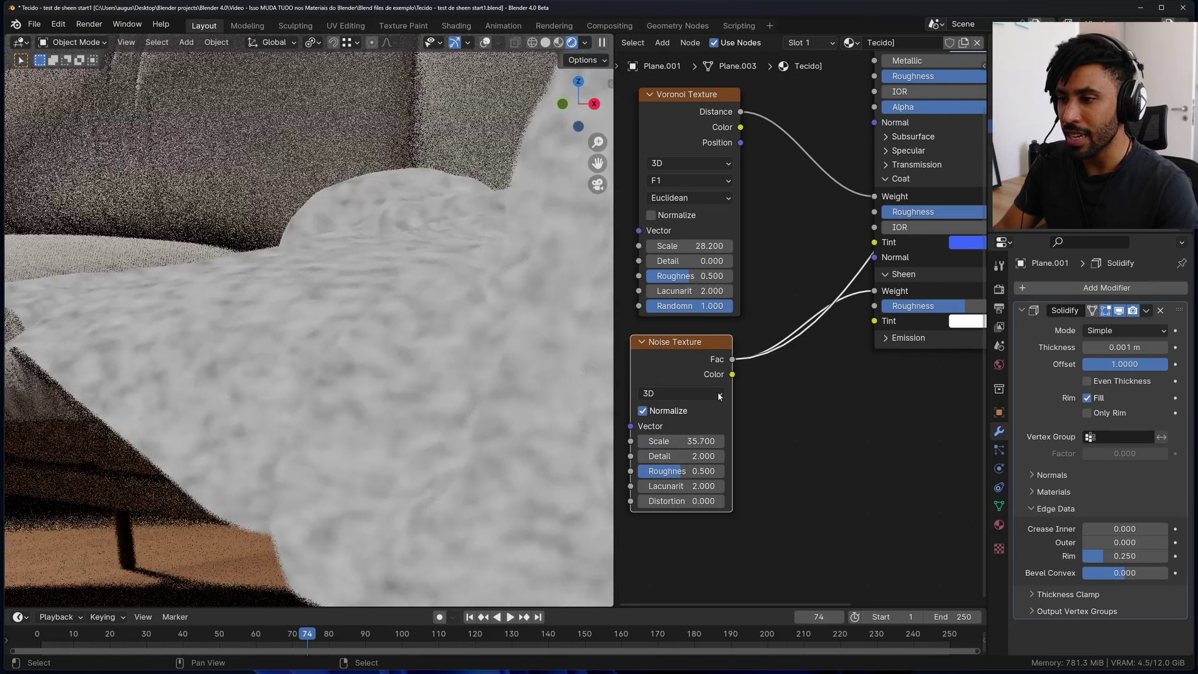
{"action": "scroll", "coordinate": [666, 447], "scroll_direction": "down", "scroll_amount": 2}
{"action": "middle_click_drag", "start_coordinate": [872, 173], "coordinate": [773, 205]}
{"action": "left_click", "coordinate": [772, 205], "text": "ctrl+shift"}
{"action": "scroll", "coordinate": [772, 205], "scroll_direction": "up", "scroll_amount": 2}
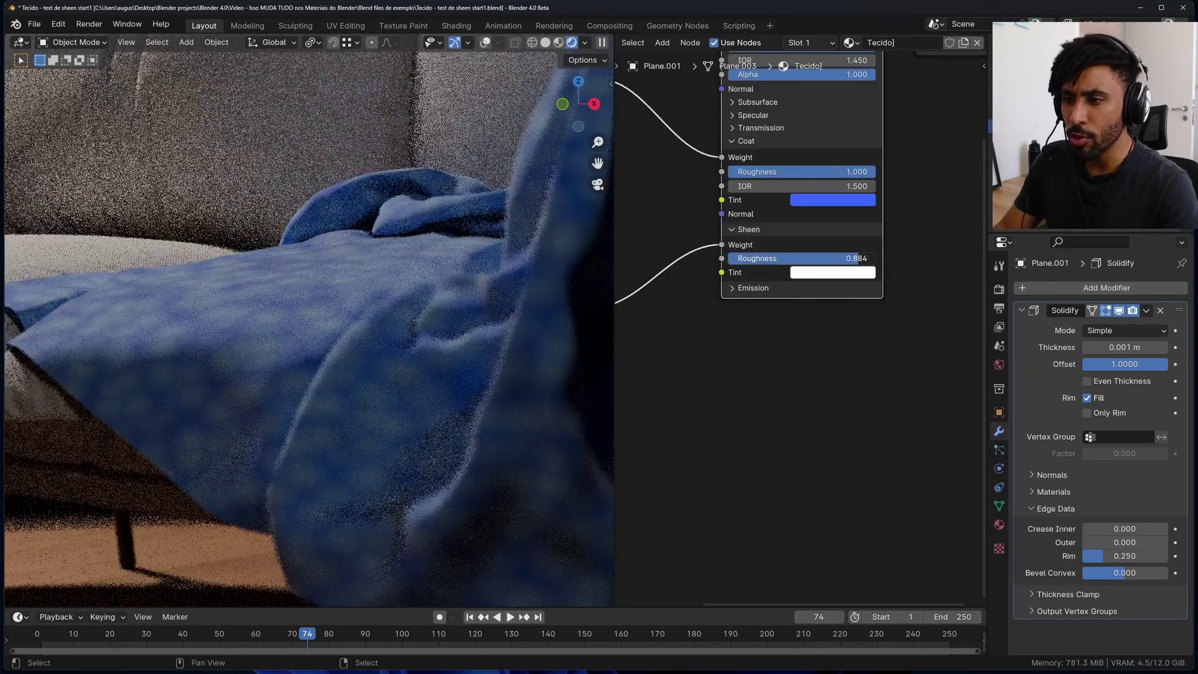
- Set Sheen Tint to red on the colour wheel and review both texture nodes
{"action": "left_click", "coordinate": [833, 272]}
{"action": "left_click_drag", "start_coordinate": [857, 173], "coordinate": [862, 175]}
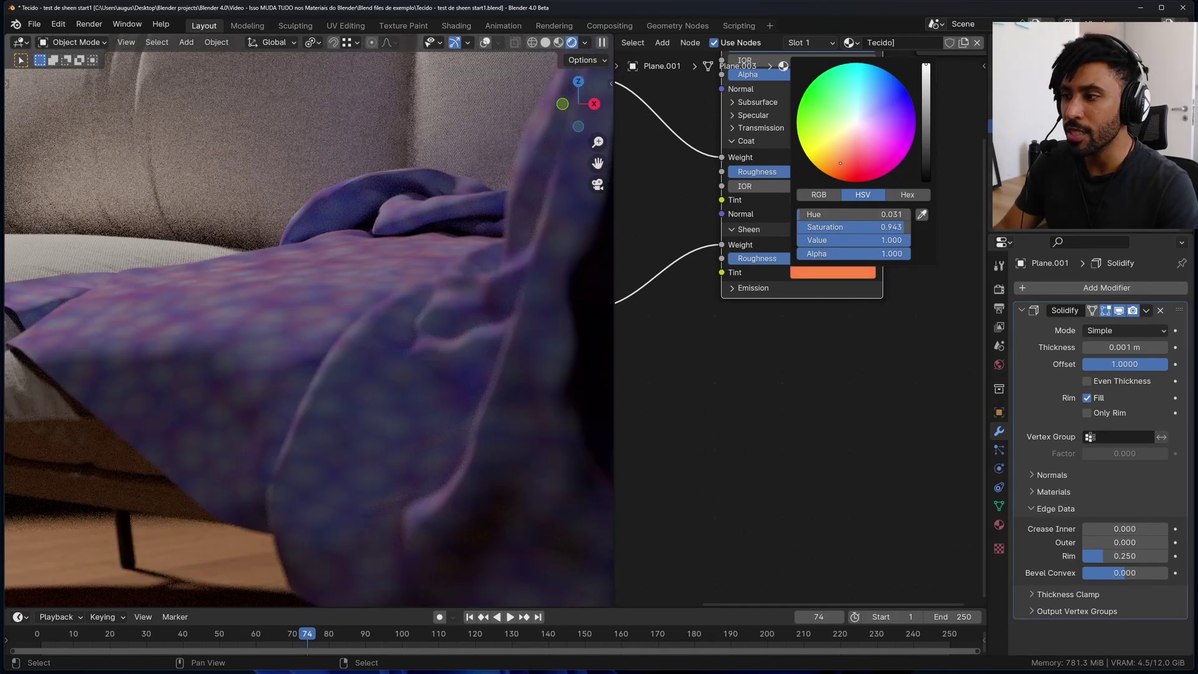
{"action": "scroll", "coordinate": [443, 305], "scroll_direction": "down", "scroll_amount": 4}
{"action": "scroll", "coordinate": [717, 302], "scroll_direction": "down", "scroll_amount": 2}
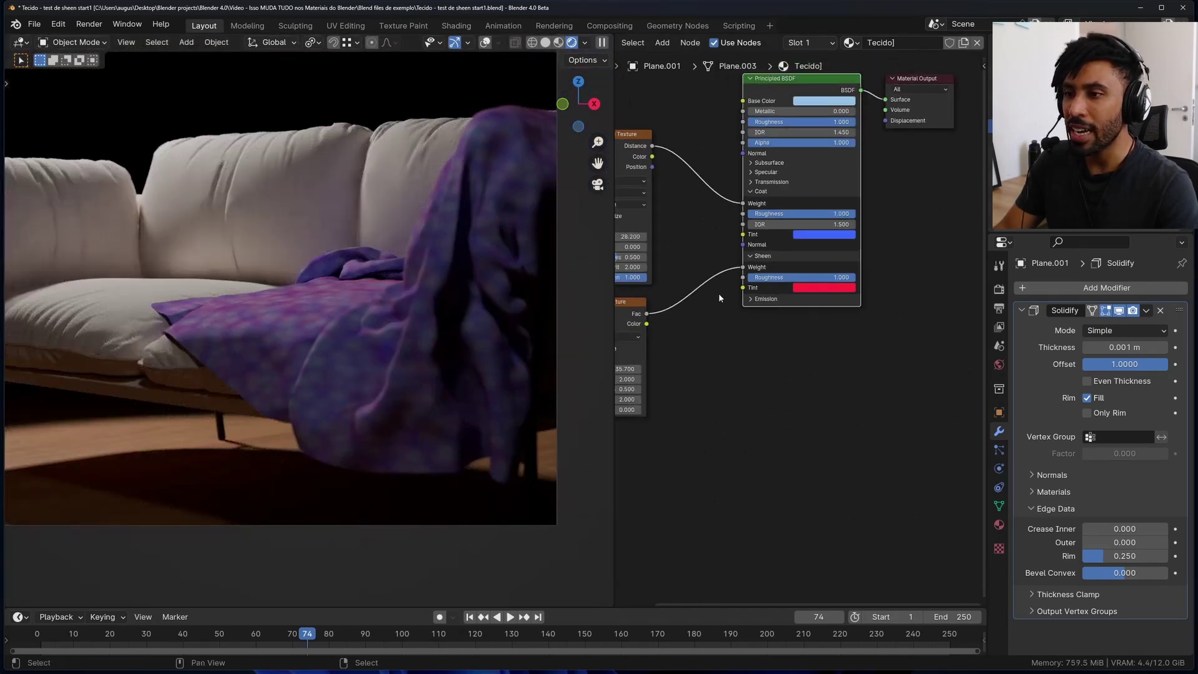
{"action": "middle_click_drag", "start_coordinate": [717, 302], "coordinate": [789, 328]}
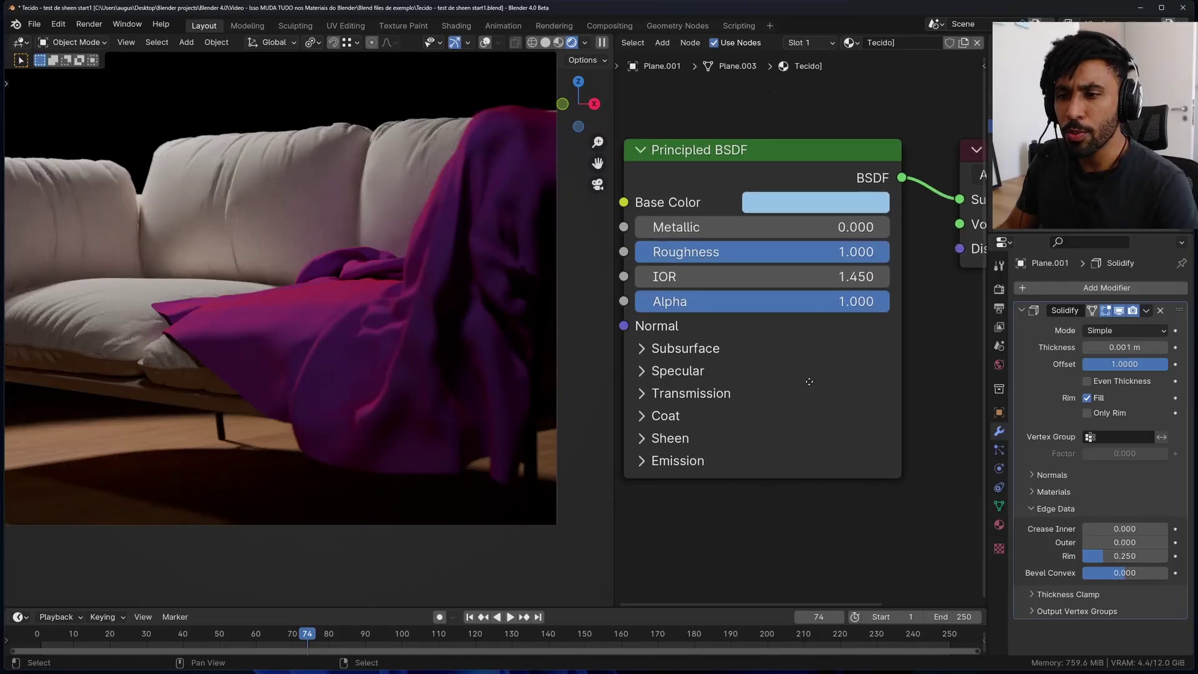
{"action": "middle_click_drag", "start_coordinate": [809, 381], "coordinate": [824, 378]}
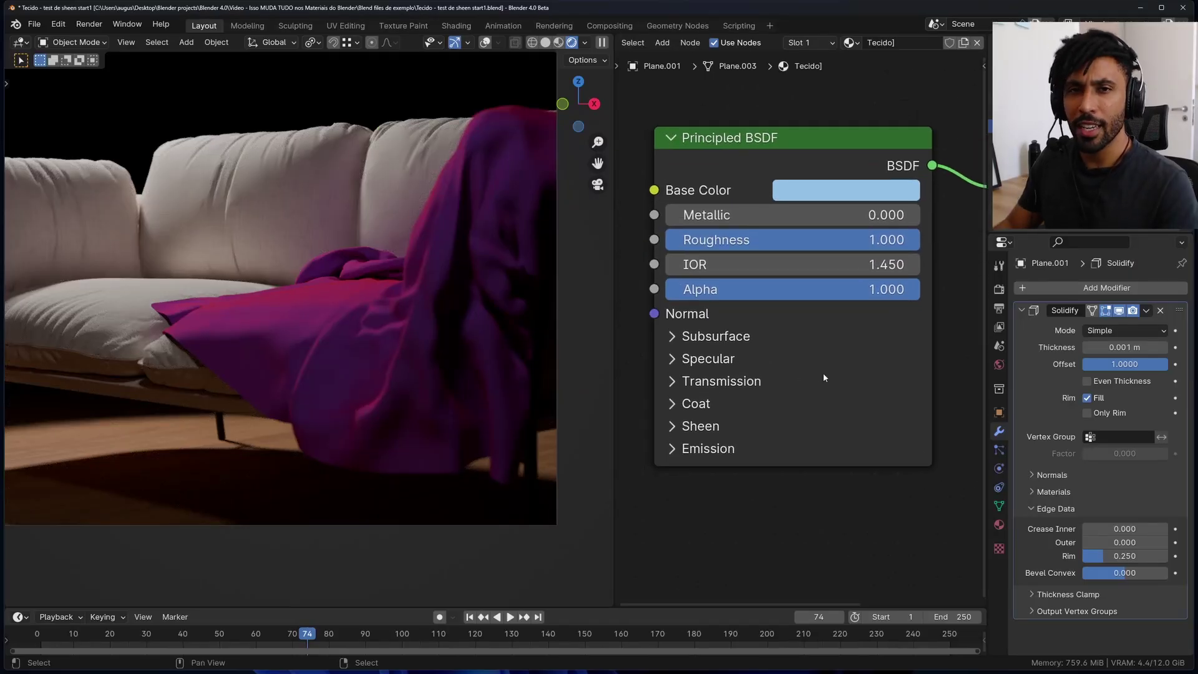